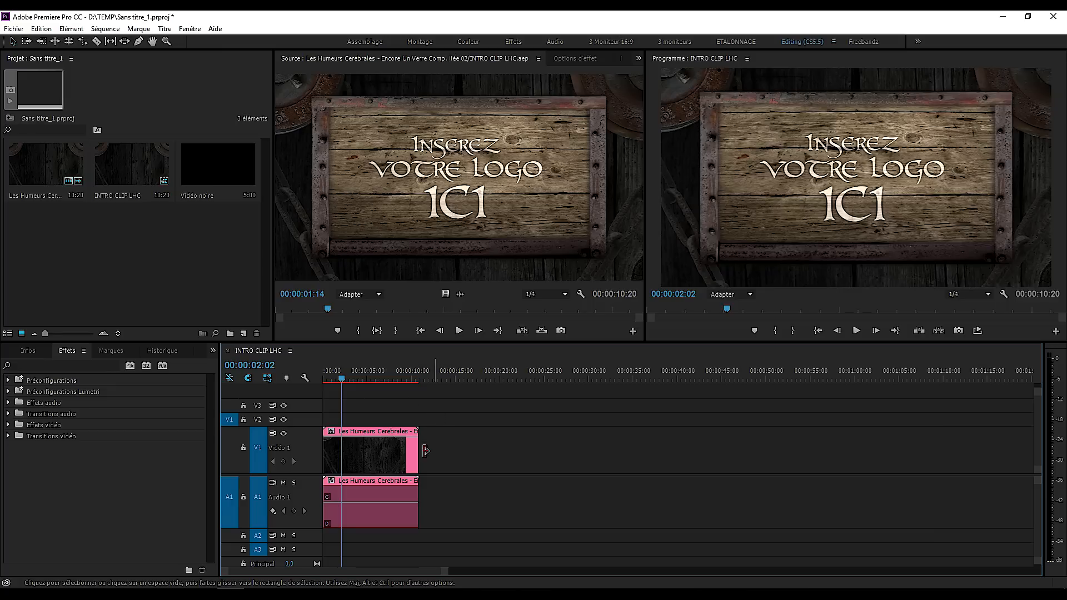
# Open the original After Effects composition of the linked intro clip on track V1 for editing
pyautogui.scroll(3, 367, 476)
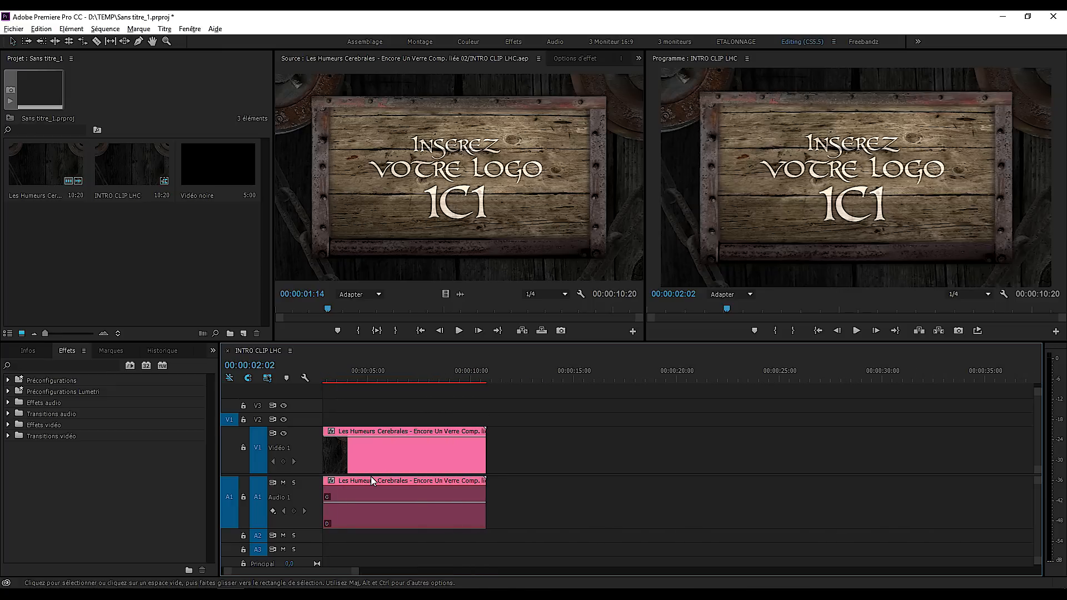
pyautogui.scroll(2, 429, 469)
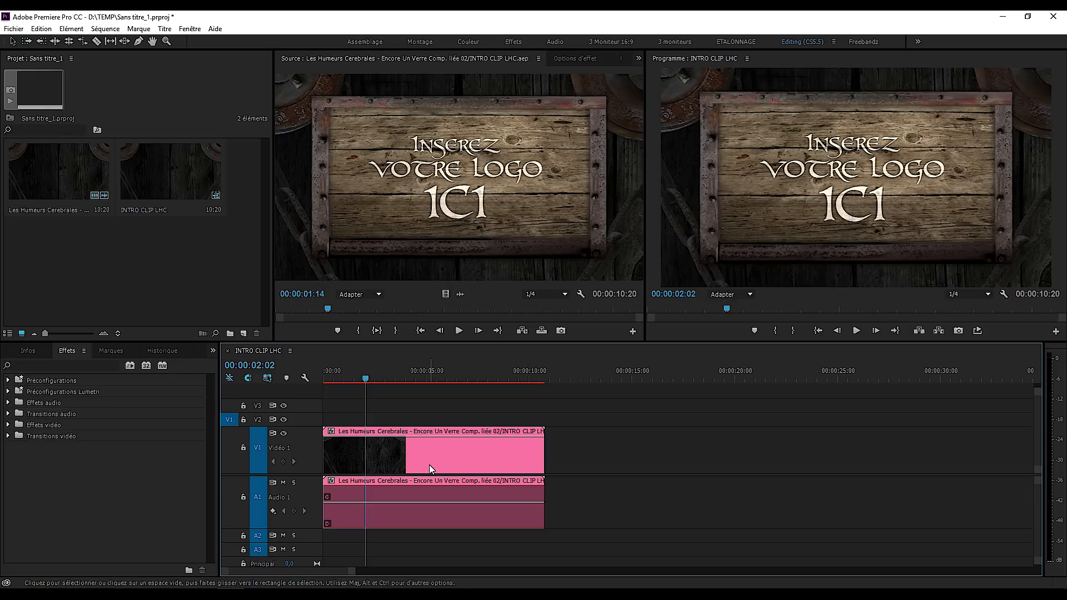
pyautogui.click(396, 473)
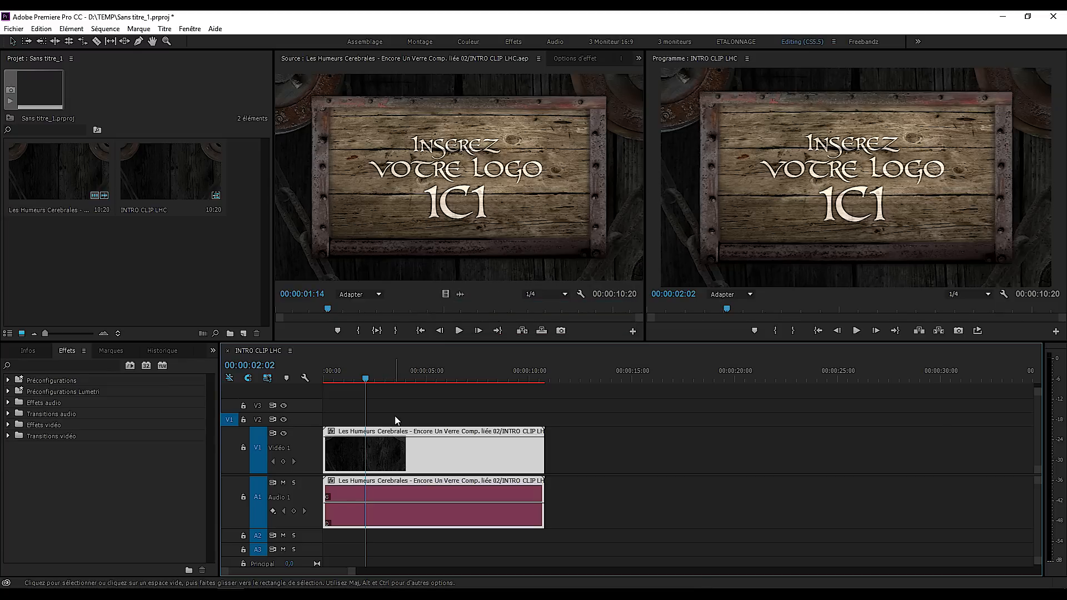
pyautogui.rightClick(396, 462)
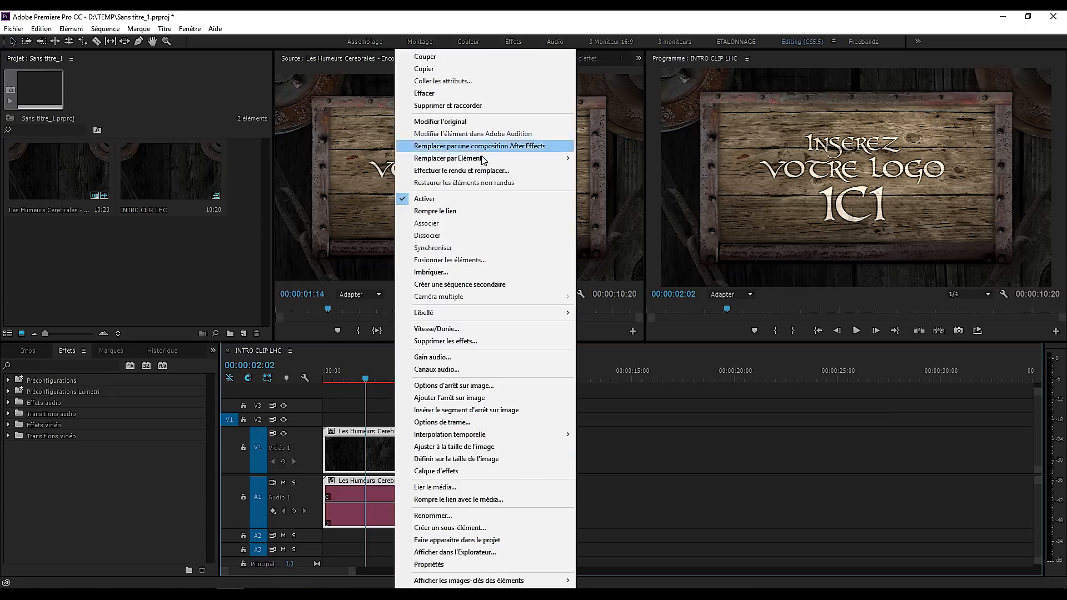
pyautogui.click(467, 122)
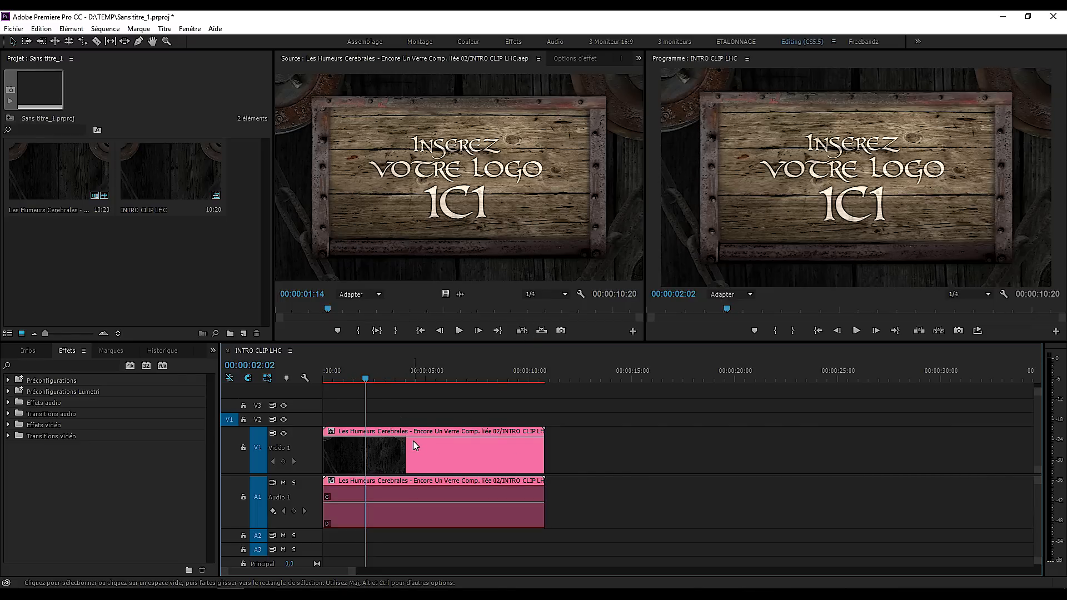
# Create a 1920 × 1080, 25 fps black video and place it directly after the intro clip on track V1
pyautogui.click(244, 335)
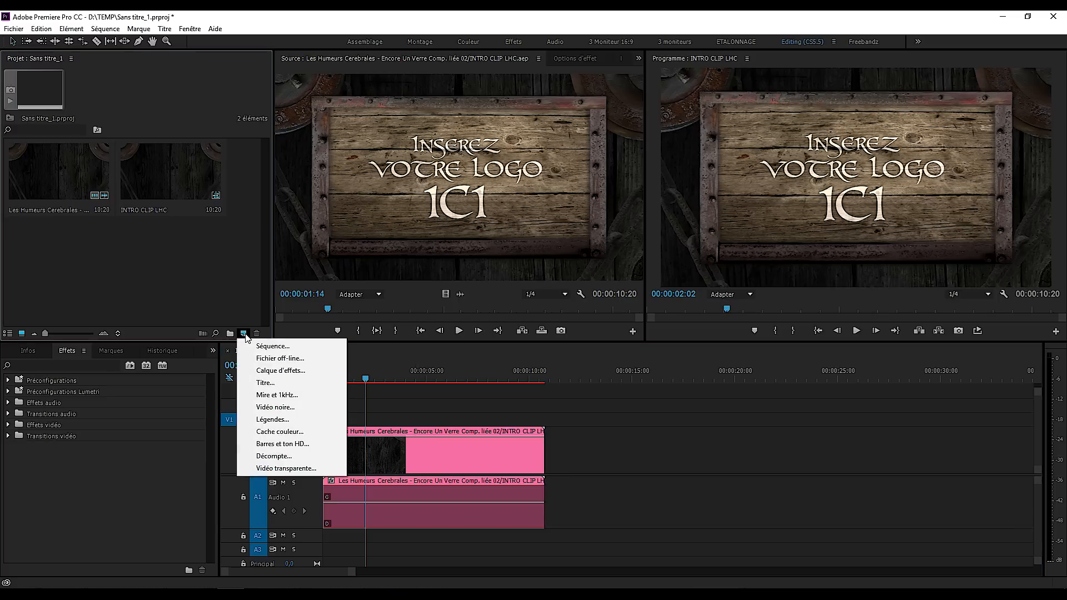
pyautogui.click(306, 410)
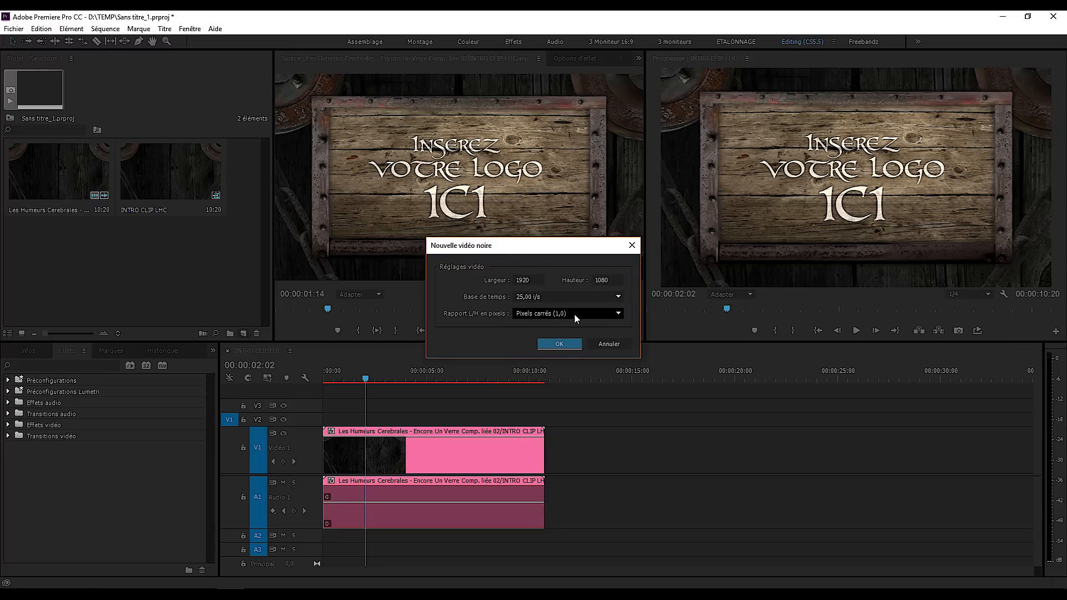
pyautogui.click(567, 344)
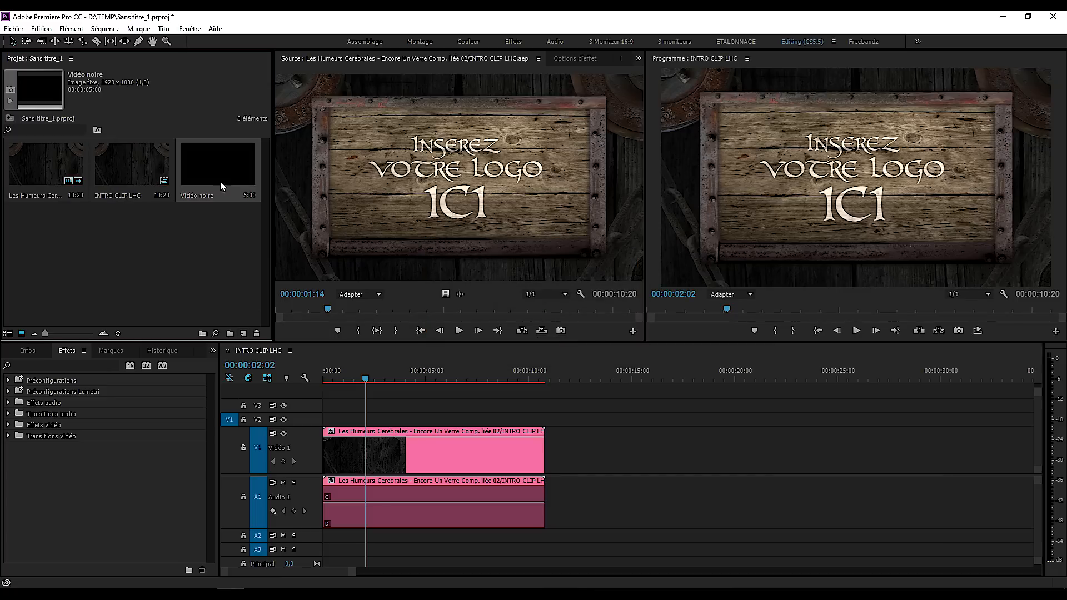
pyautogui.moveTo(219, 154); pyautogui.dragTo(548, 454)
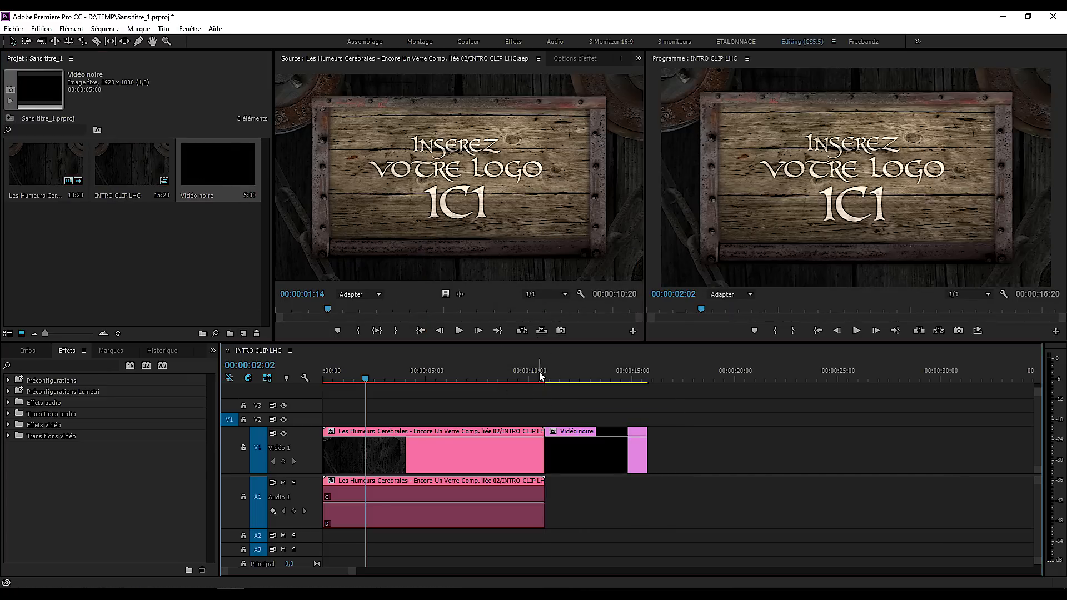
# Move the playhead to 00:00:12:03 and replace the black video clip with an After Effects composition
pyautogui.click(555, 377)
pyautogui.moveTo(558, 378)
pyautogui.mouseDown()
pyautogui.moveTo(626, 389)
pyautogui.moveTo(551, 389)
pyautogui.moveTo(606, 388)
pyautogui.moveTo(562, 393)
pyautogui.moveTo(593, 392)
pyautogui.moveTo(573, 389)
pyautogui.mouseUp()
pyautogui.click(592, 456)
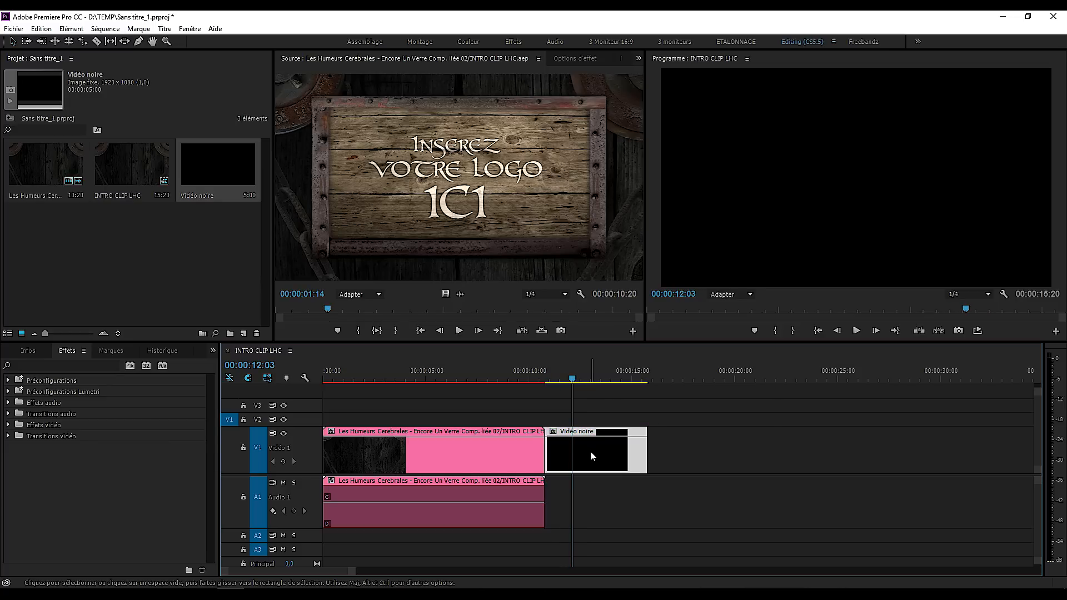
pyautogui.rightClick(592, 456)
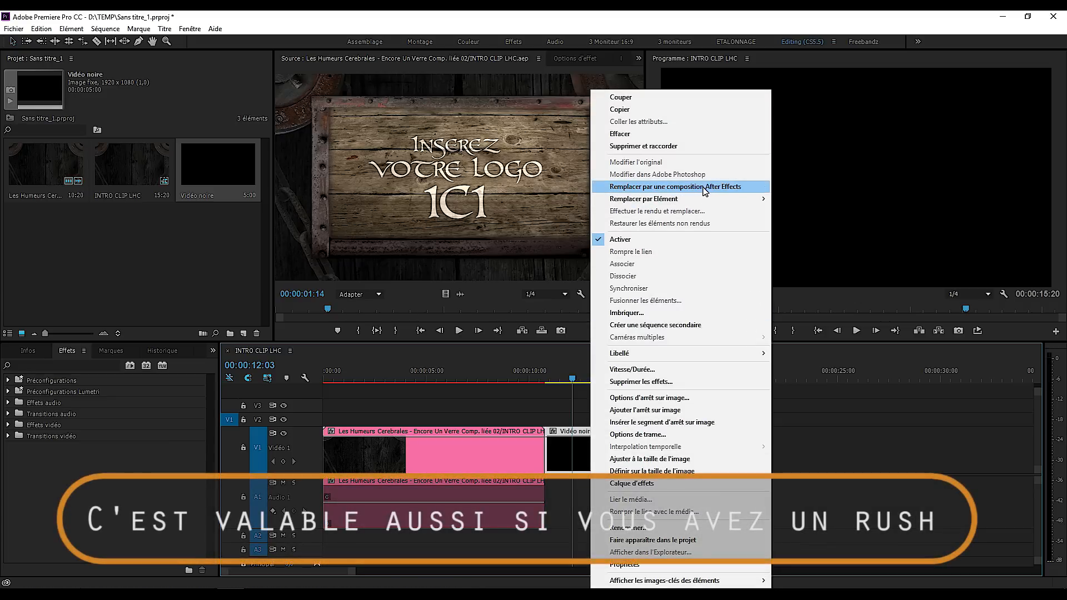
pyautogui.click(653, 186)
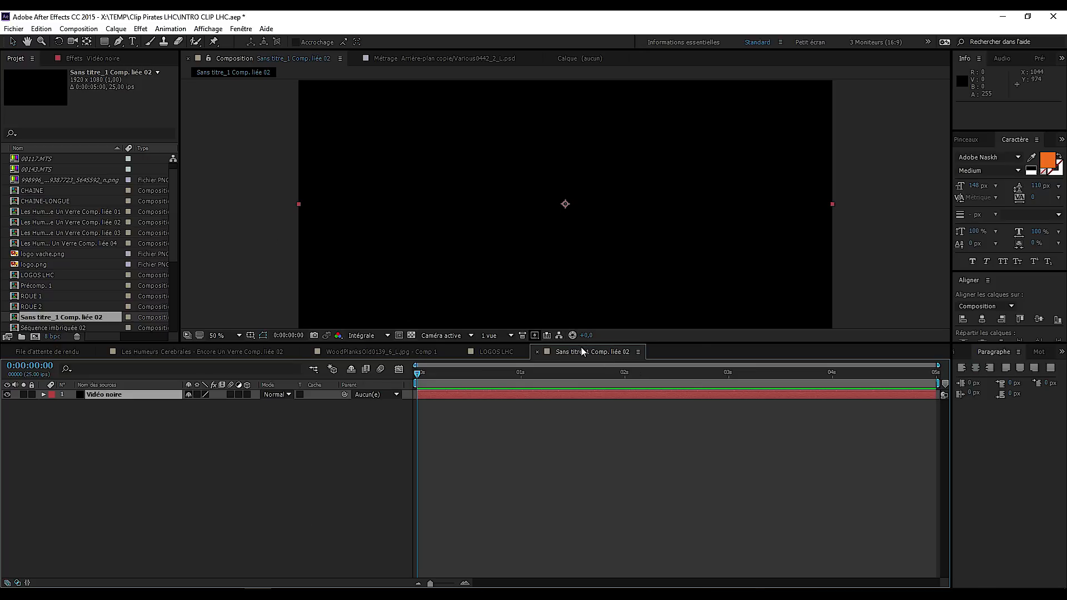
# From Les Humeurs Cerebrales - Encore Un Verre Comp. liée 02, open the PLAQUE precomposition and its nested LOGOS LHC composition
pyautogui.click(185, 354)
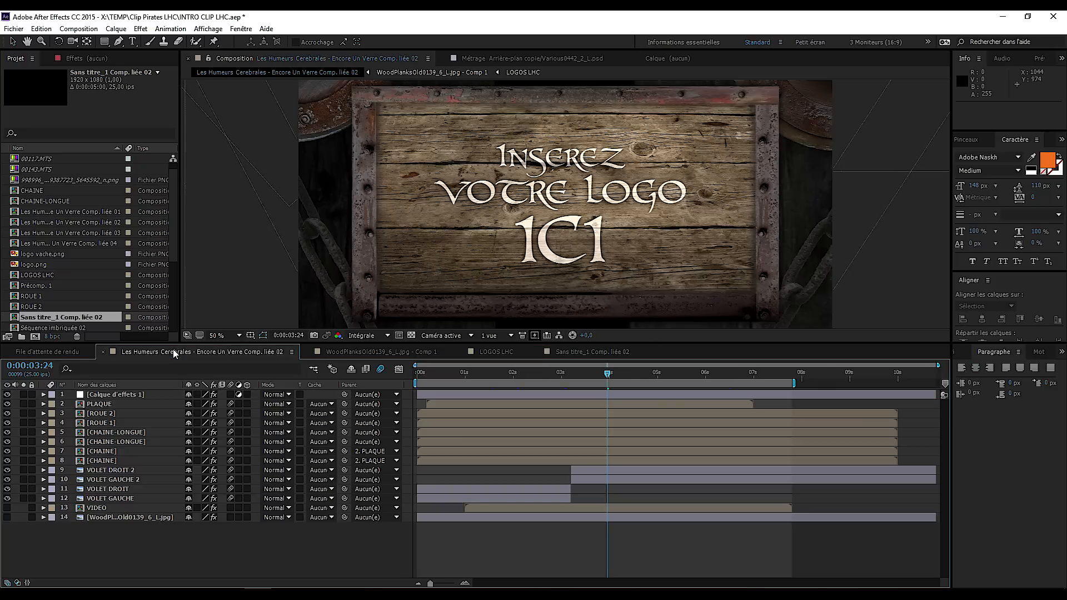
pyautogui.press(',')
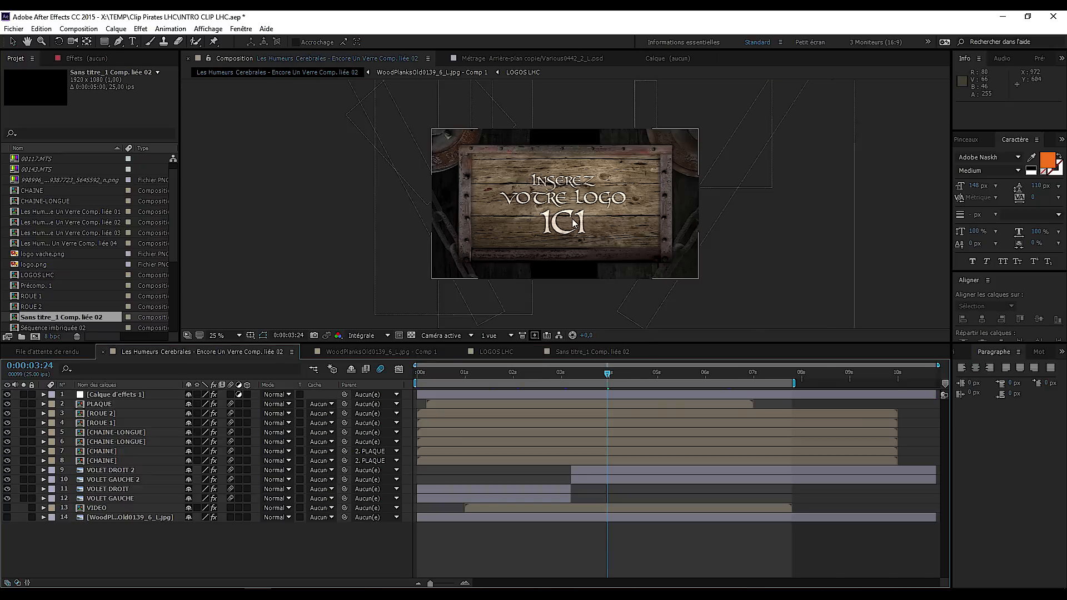
pyautogui.click(225, 336)
pyautogui.click(300, 352)
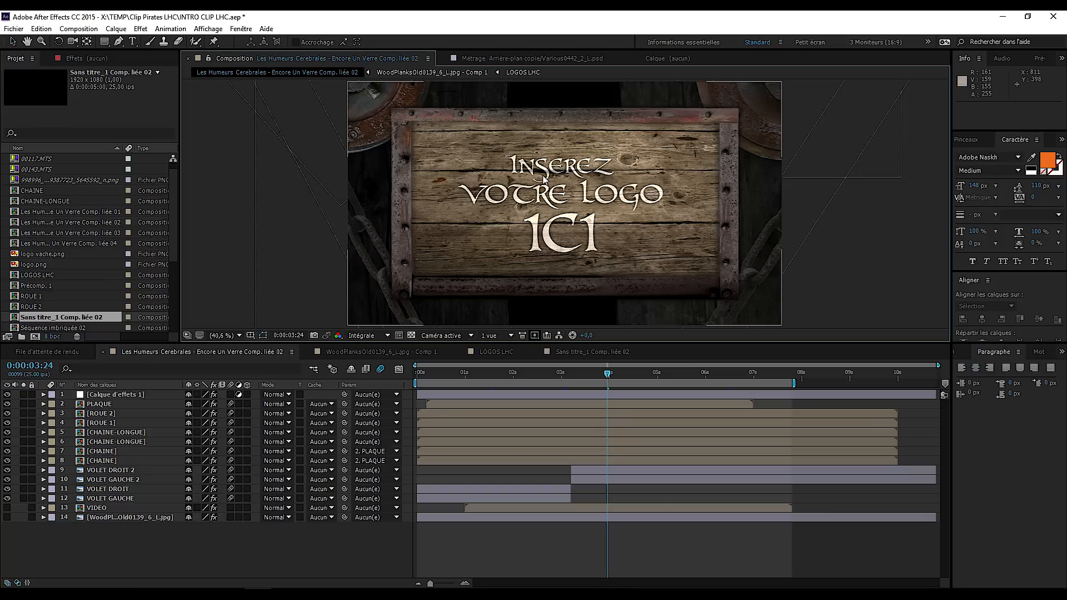
pyautogui.doubleClick(111, 401)
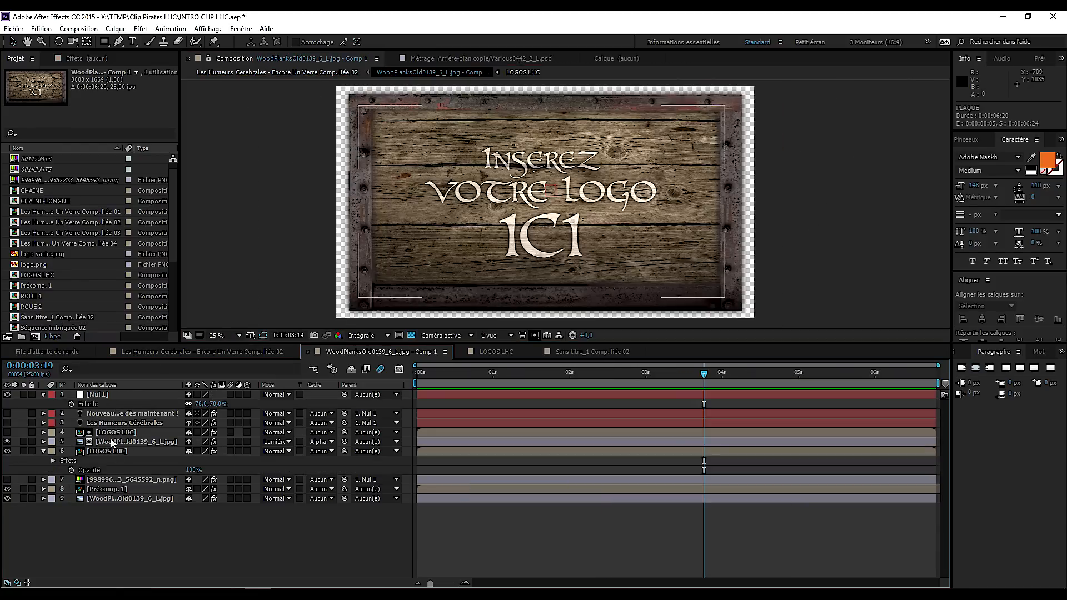
pyautogui.doubleClick(112, 433)
pyautogui.click(589, 178)
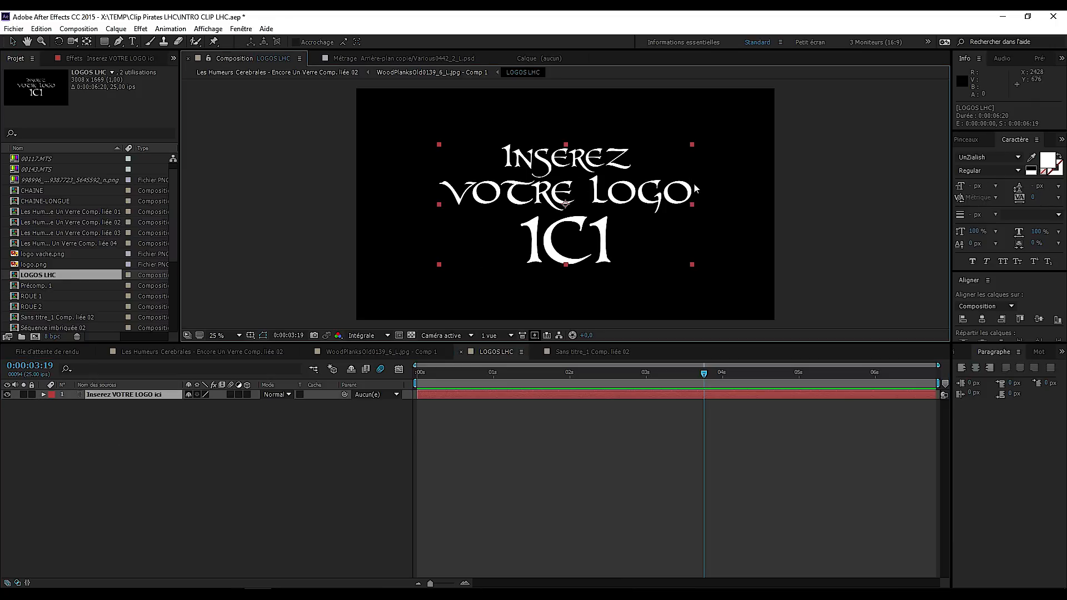
# Replace the logo placeholder text with "BIENVENUE DANS CE TUTORIEL" on three lines
pyautogui.doubleClick(606, 250)
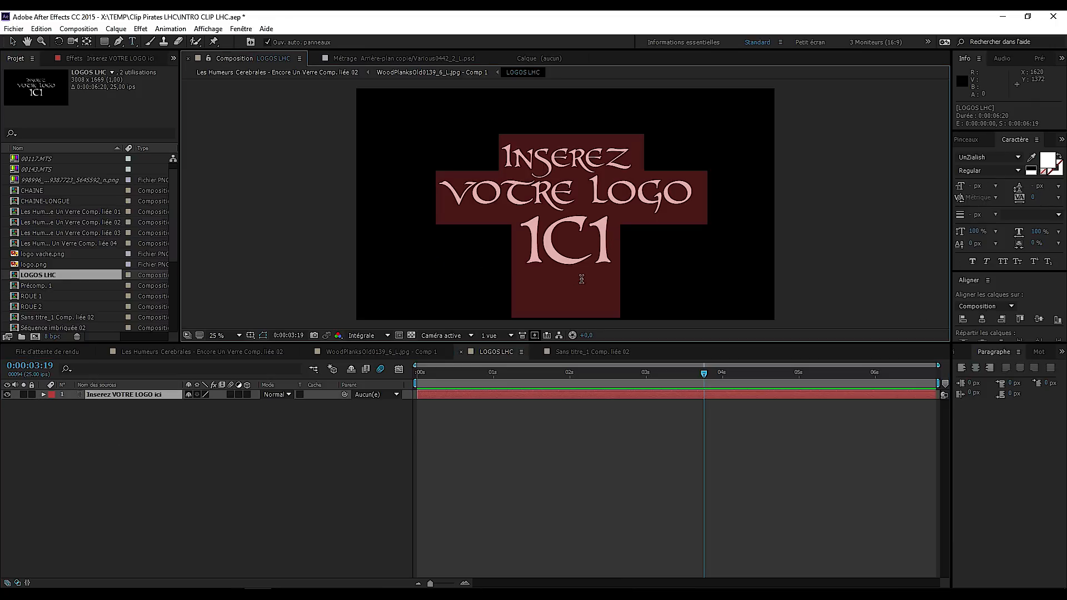
pyautogui.write('BIENVEZNU')
pyautogui.press('BackSpace')
pyautogui.press('BackSpace')
pyautogui.press('BackSpace')
pyautogui.write('NUE')
pyautogui.press('Return')
pyautogui.write('DANS CE')
pyautogui.press('Return')
pyautogui.write('TUTO')
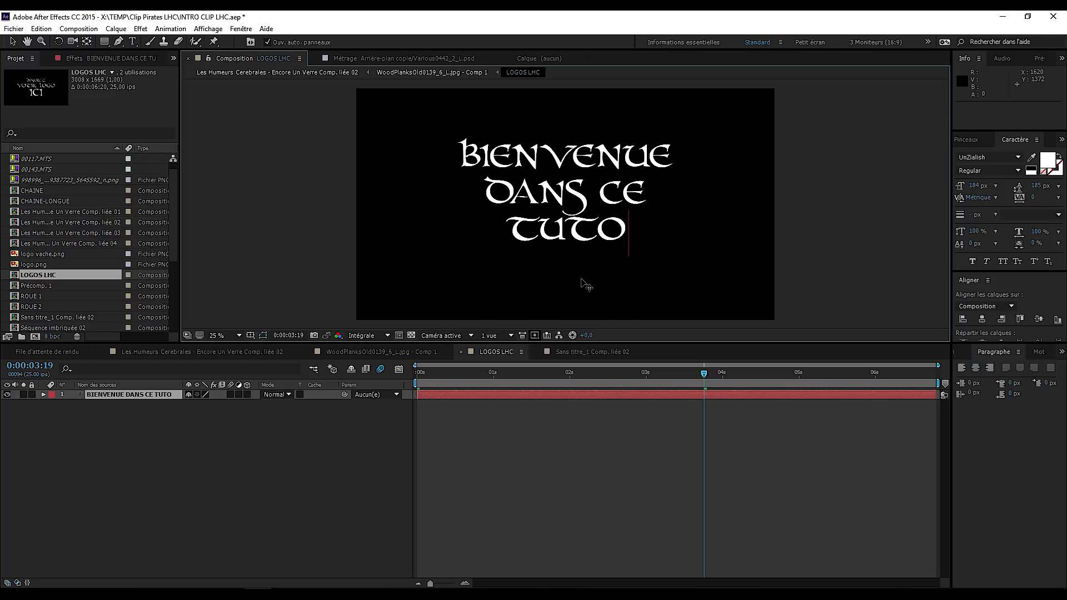
pyautogui.write('RIEL')
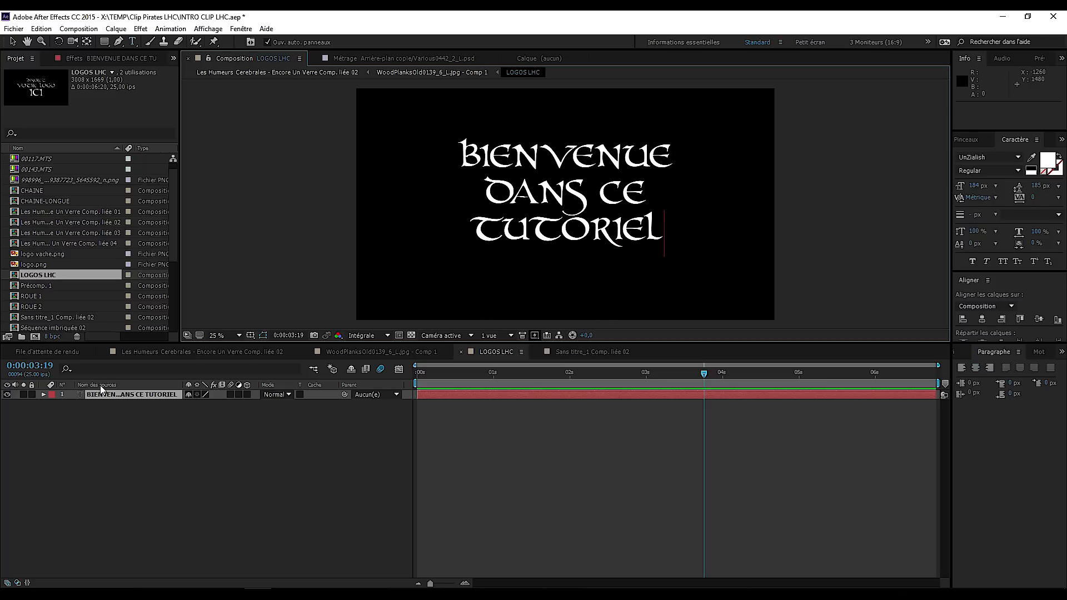
# Check the new title in the main composition, then switch to Premiere Pro and preview it in the INTRO CLIP LHC sequence
pyautogui.click(157, 354)
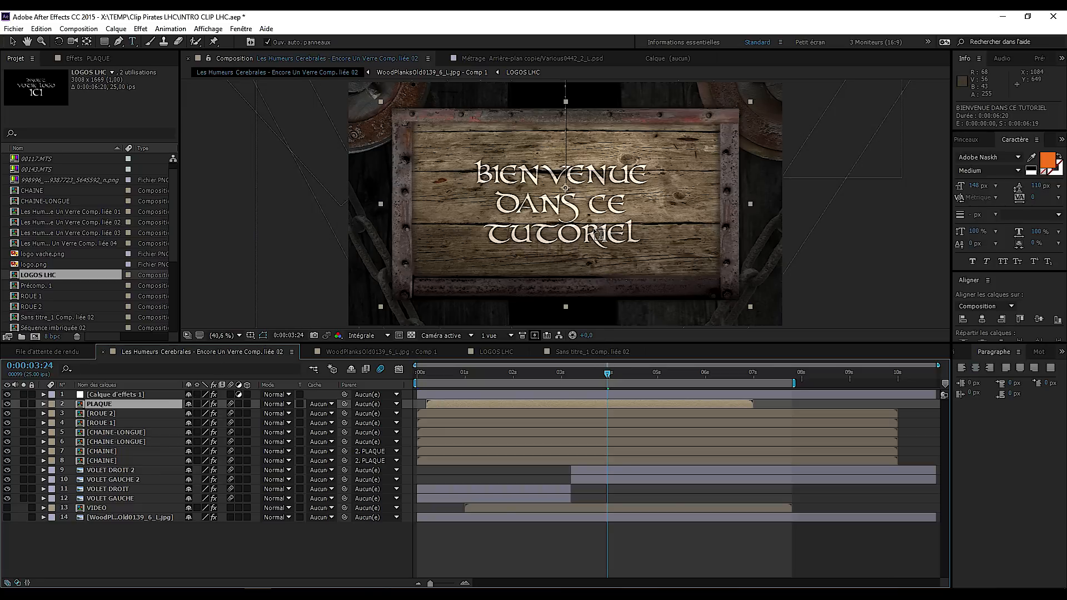
pyautogui.press('v')
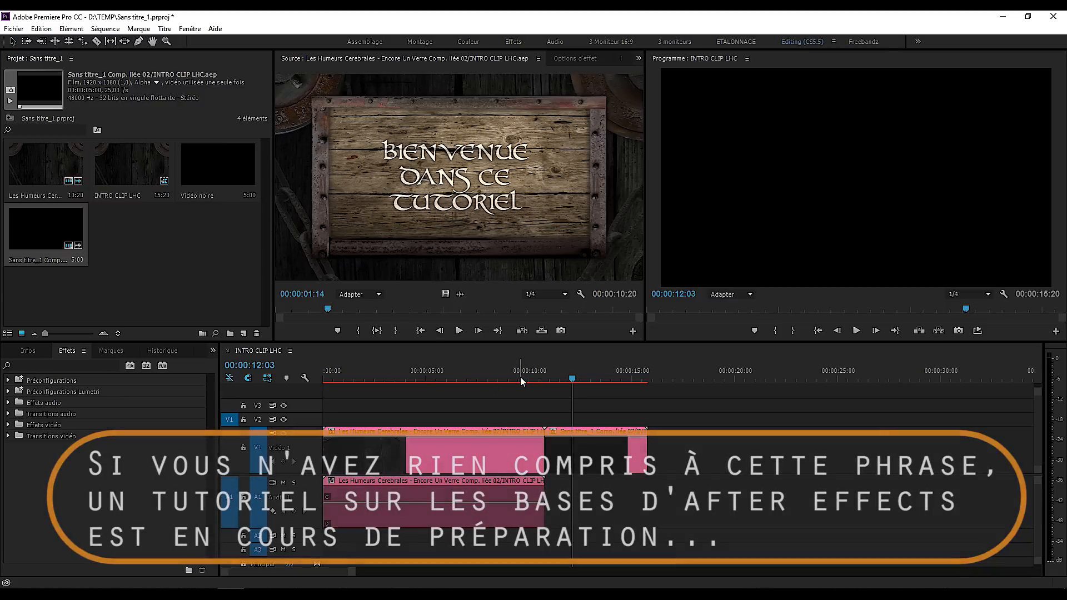
pyautogui.moveTo(453, 378); pyautogui.dragTo(325, 383)
pyautogui.moveTo(324, 382); pyautogui.dragTo(357, 381)
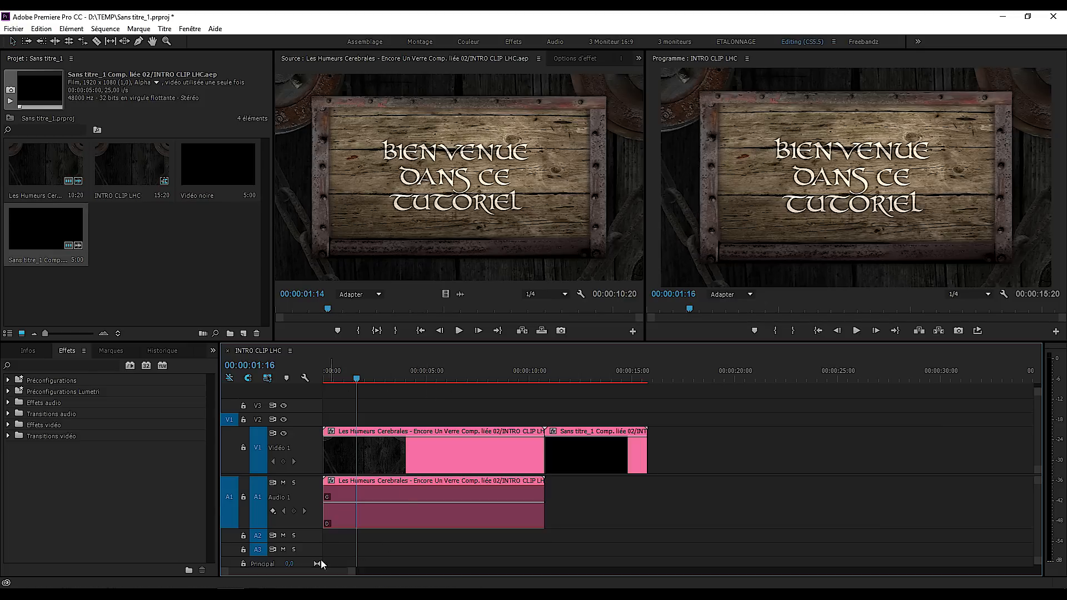
# Switch to After Effects, set the main composition's time to 0:00:02:22 and select the upper CHAINE-LONGUE layer
pyautogui.click(258, 542)
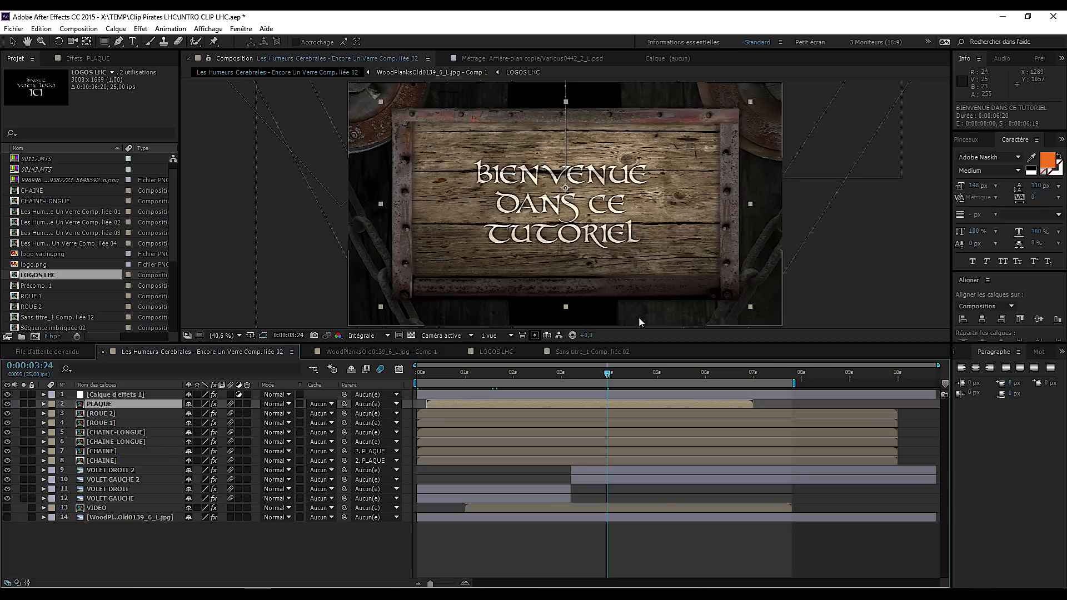
pyautogui.moveTo(578, 380); pyautogui.dragTo(556, 379)
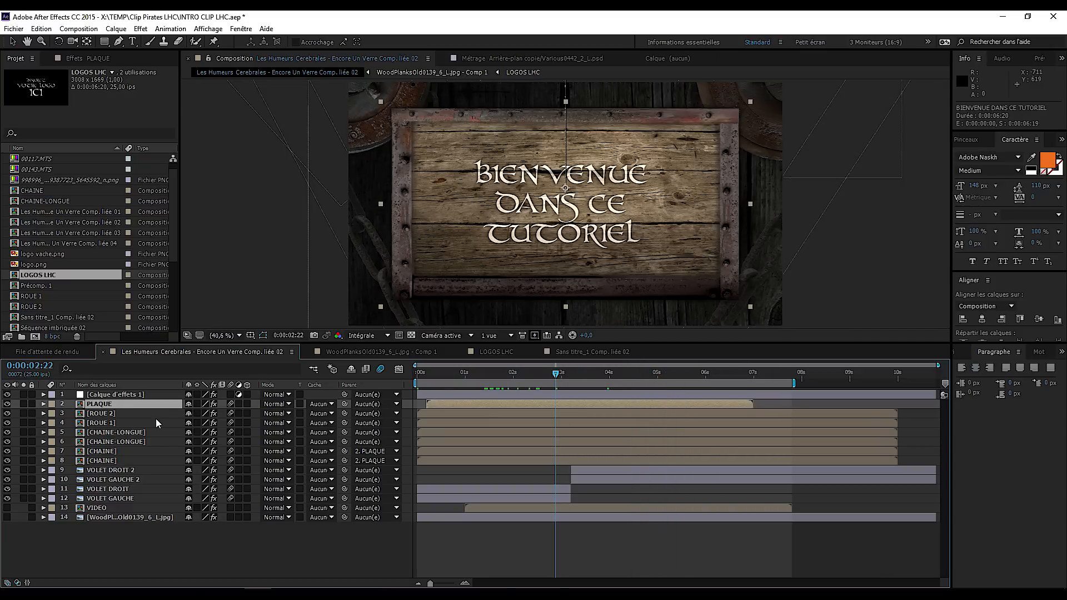
pyautogui.click(126, 432)
pyautogui.click(7, 433)
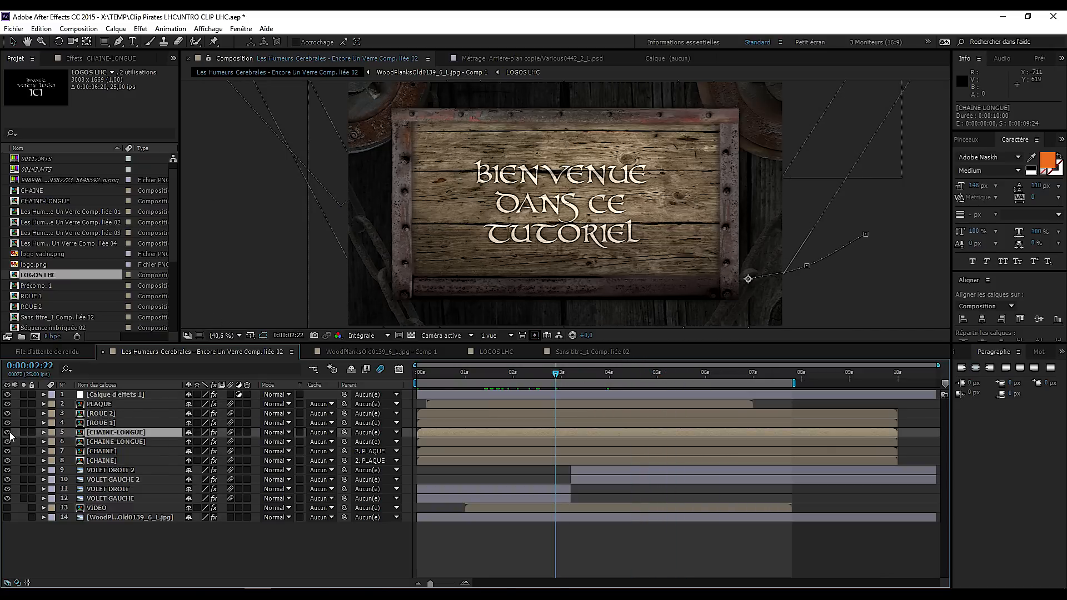
pyautogui.click(7, 442)
pyautogui.click(8, 442)
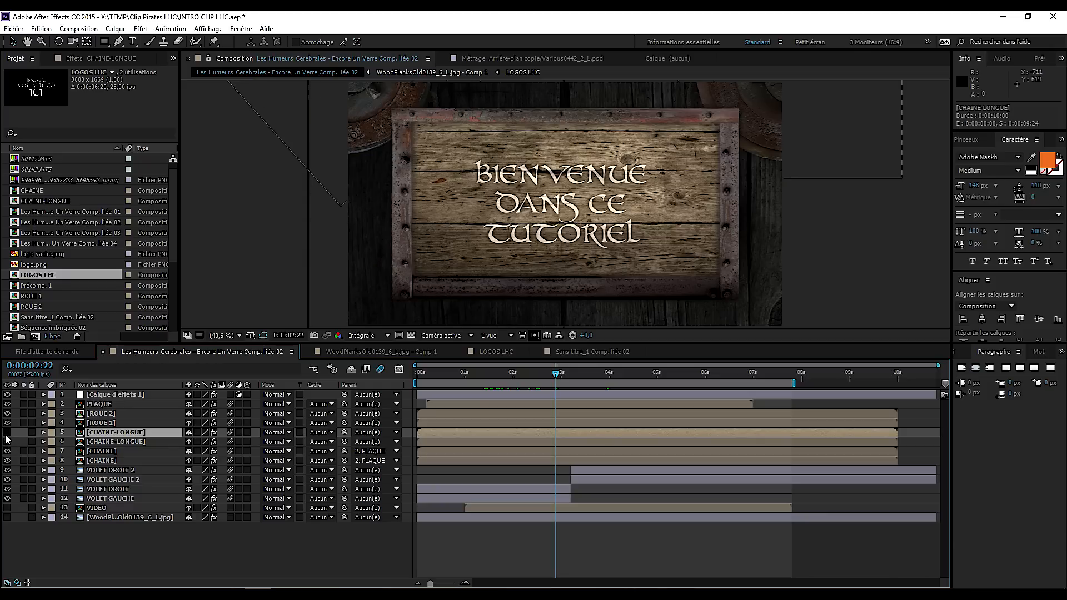
pyautogui.click(7, 433)
# Solo the two CHAINE-LONGUE layers to isolate the long chains in the composition
pyautogui.click(23, 433)
pyautogui.click(24, 442)
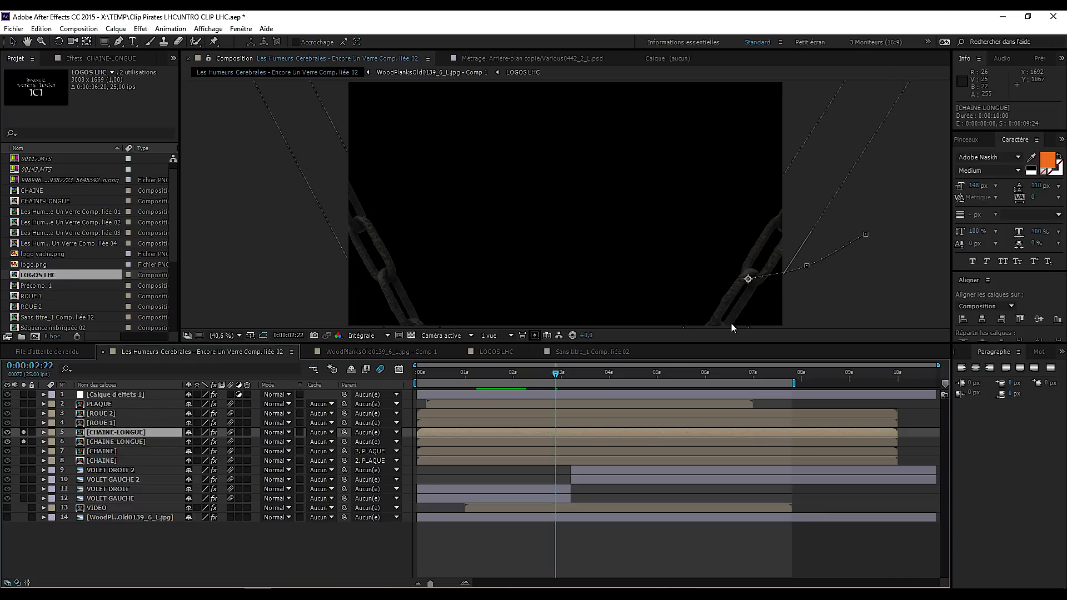
pyautogui.moveTo(693, 243); pyautogui.dragTo(692, 271)
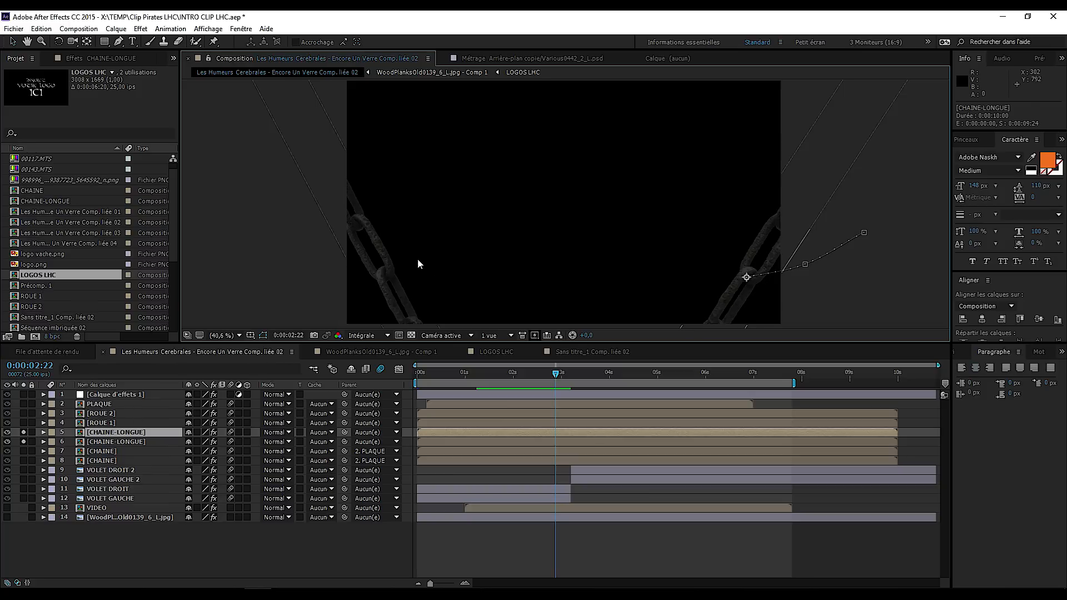
# Open the CHAINE-LONGUE precomposition and examine up close how the chain segments join
pyautogui.doubleClick(133, 442)
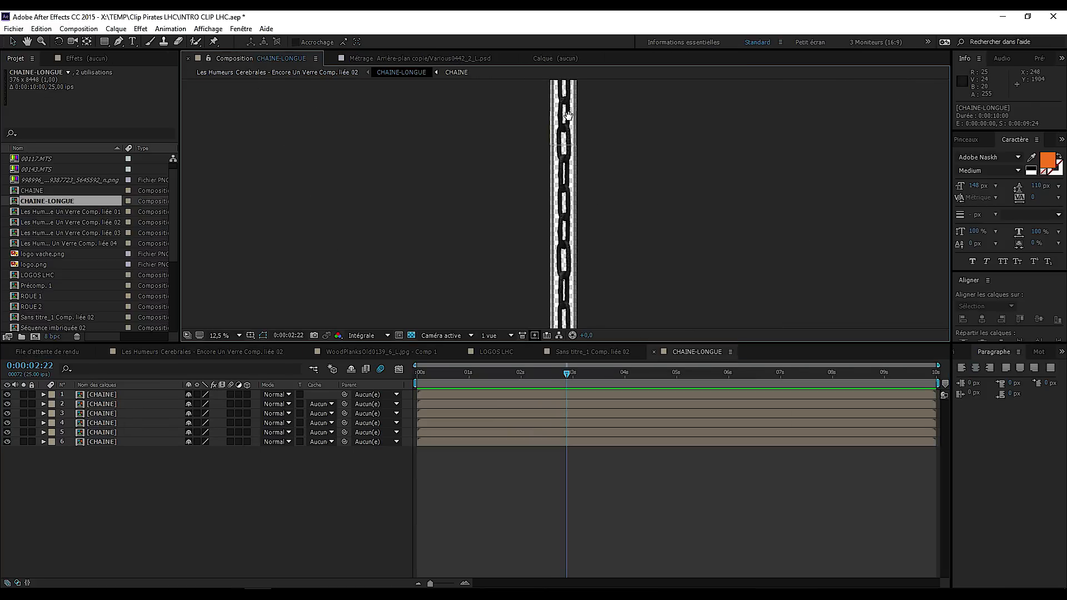
pyautogui.moveTo(575, 114); pyautogui.dragTo(582, 82)
pyautogui.moveTo(595, 223); pyautogui.dragTo(690, 273)
pyautogui.scroll(3, 552, 258)
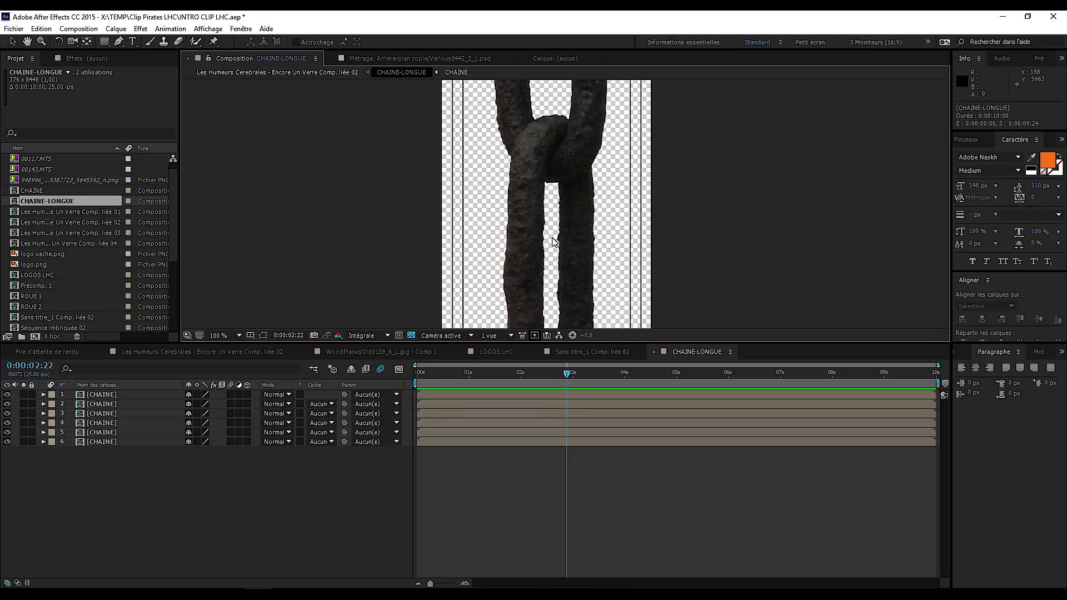
pyautogui.scroll(-2, 555, 226)
pyautogui.moveTo(551, 81); pyautogui.dragTo(549, 164)
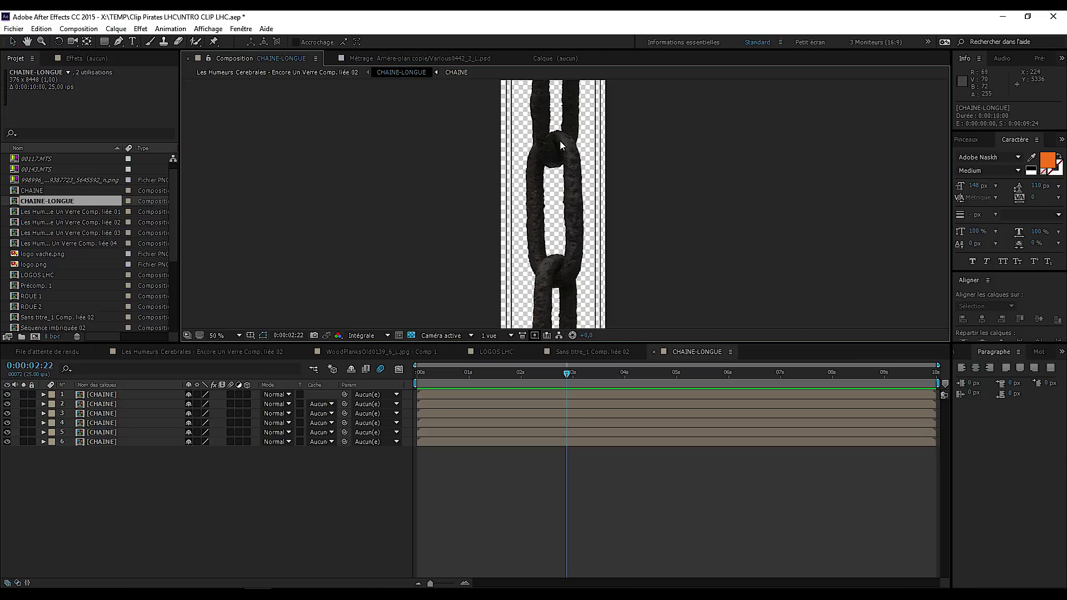
# Open the CHAINE precomposition, collapse the Arrière-plan copie layer's properties and reveal that layer's source in the project
pyautogui.doubleClick(105, 396)
pyautogui.click(117, 396)
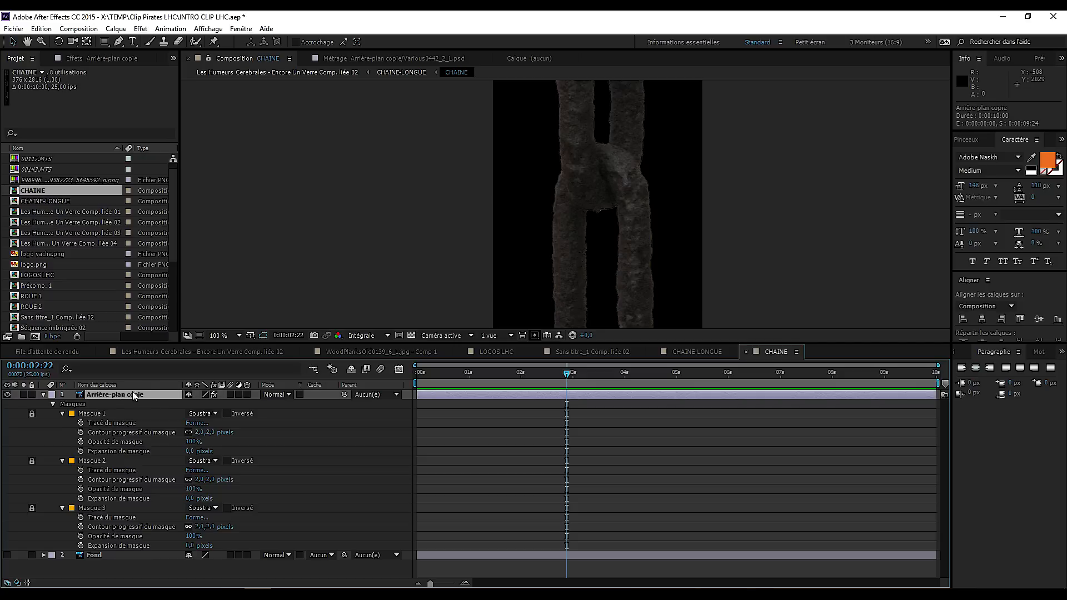
pyautogui.click(43, 396)
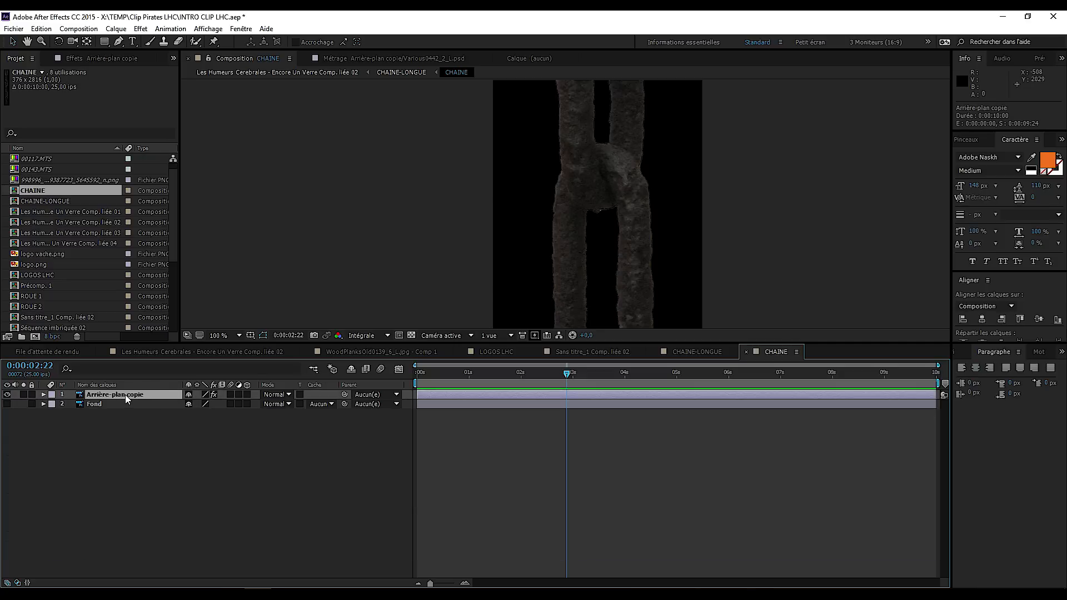
pyautogui.rightClick(127, 397)
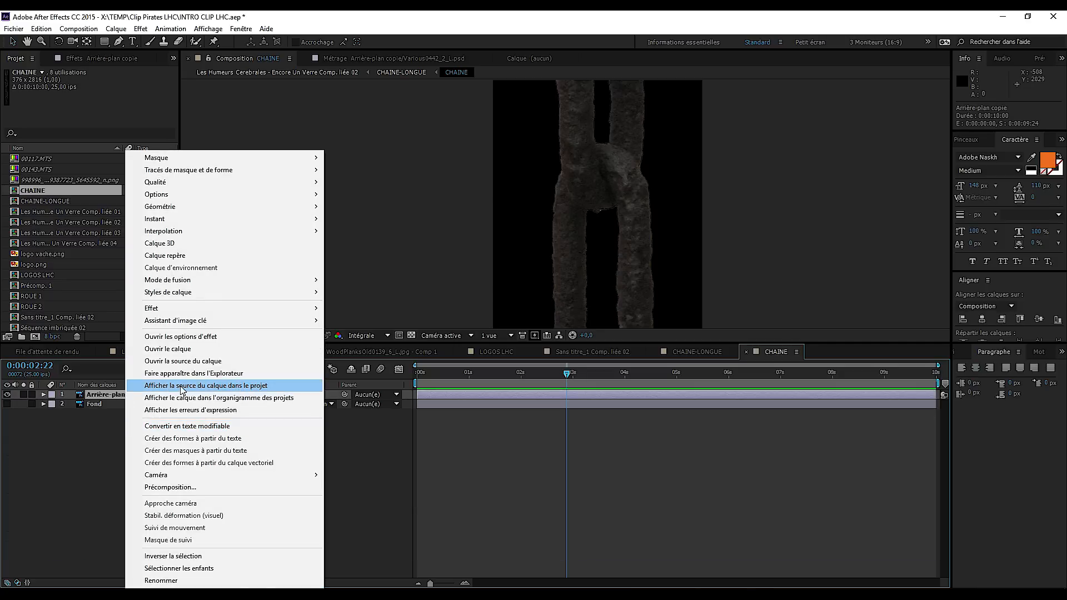
pyautogui.click(237, 387)
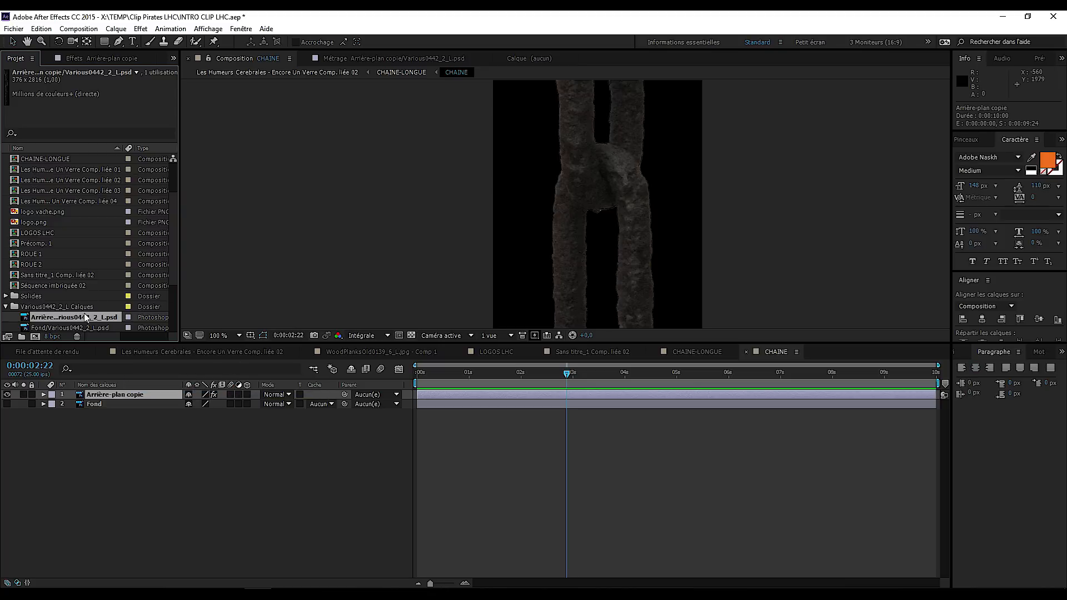
# Show the chain's source file Various0442_2_L.psd in its TEXTURES folder and open it in Photoshop
pyautogui.scroll(-2, 76, 309)
pyautogui.rightClick(87, 256)
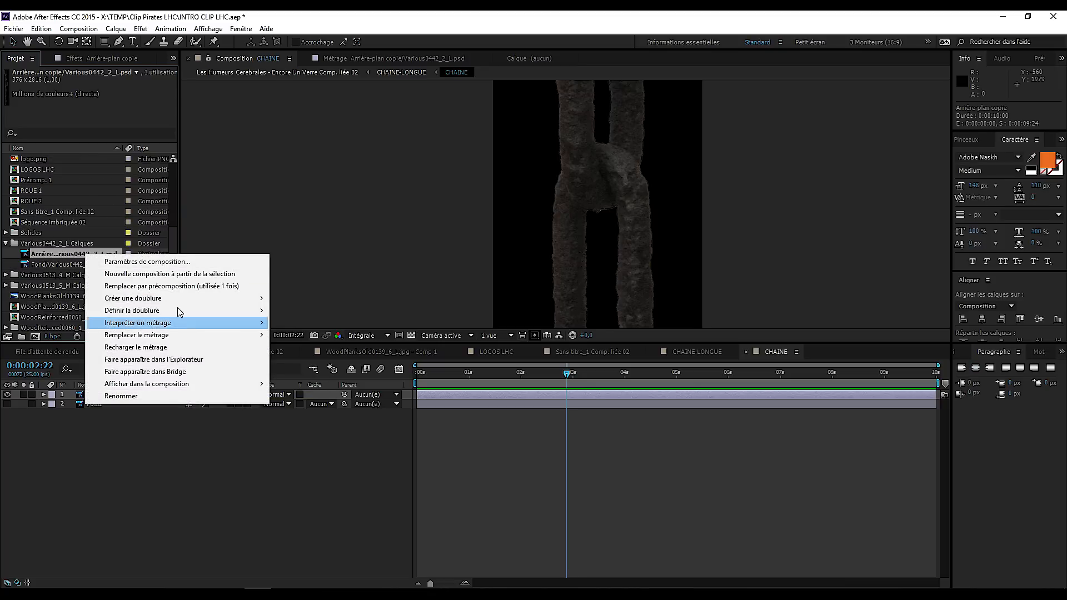
pyautogui.click(185, 359)
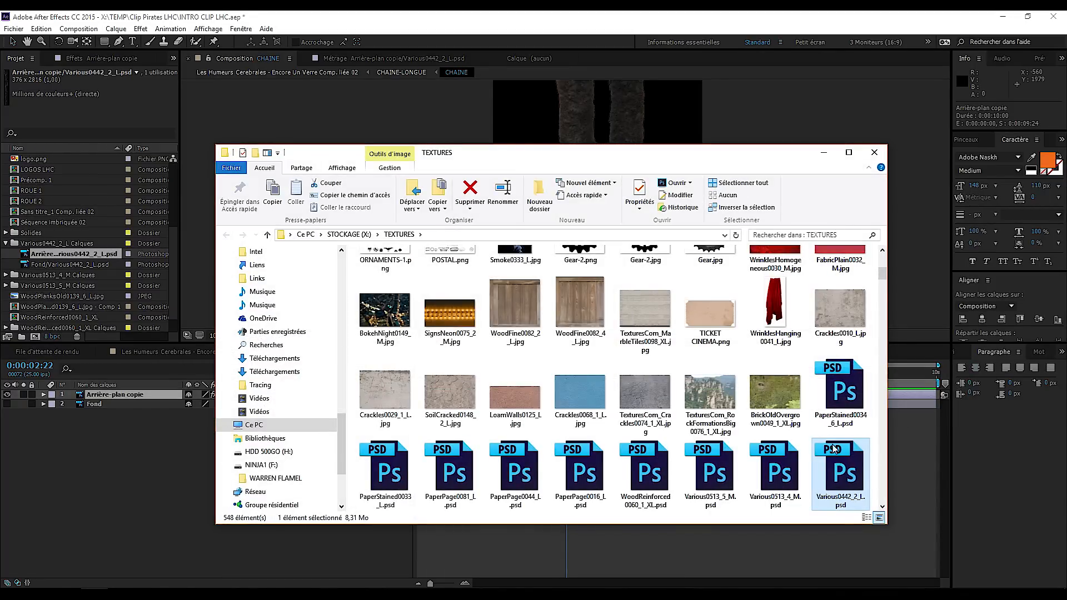
pyautogui.doubleClick(845, 473)
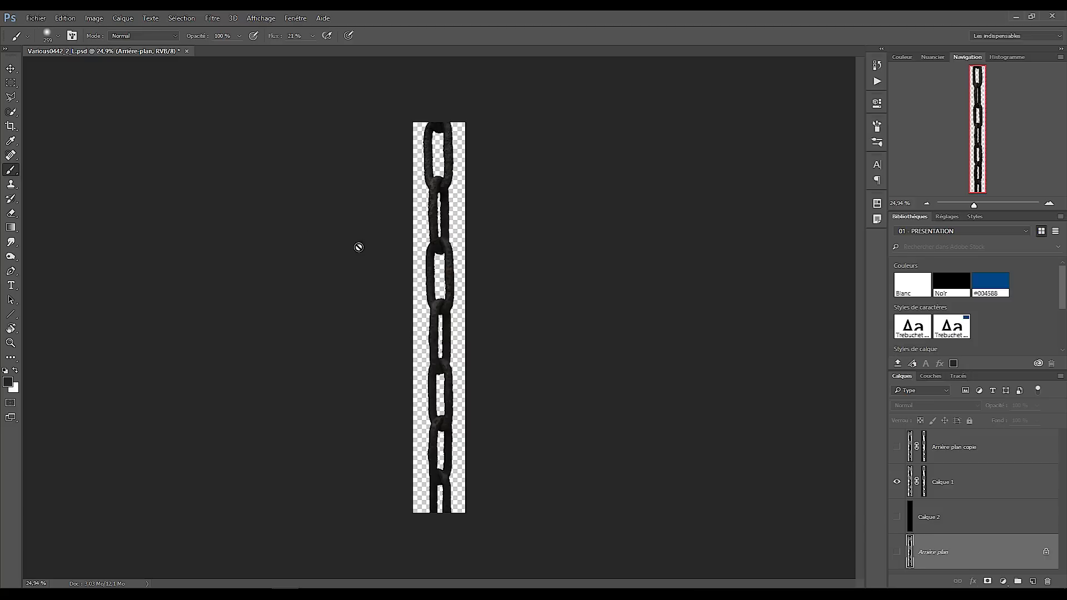
# Paint black with the Brush on Calque 1's layer mask to hide the middle and lower chain links, and save the file
pyautogui.press('v')
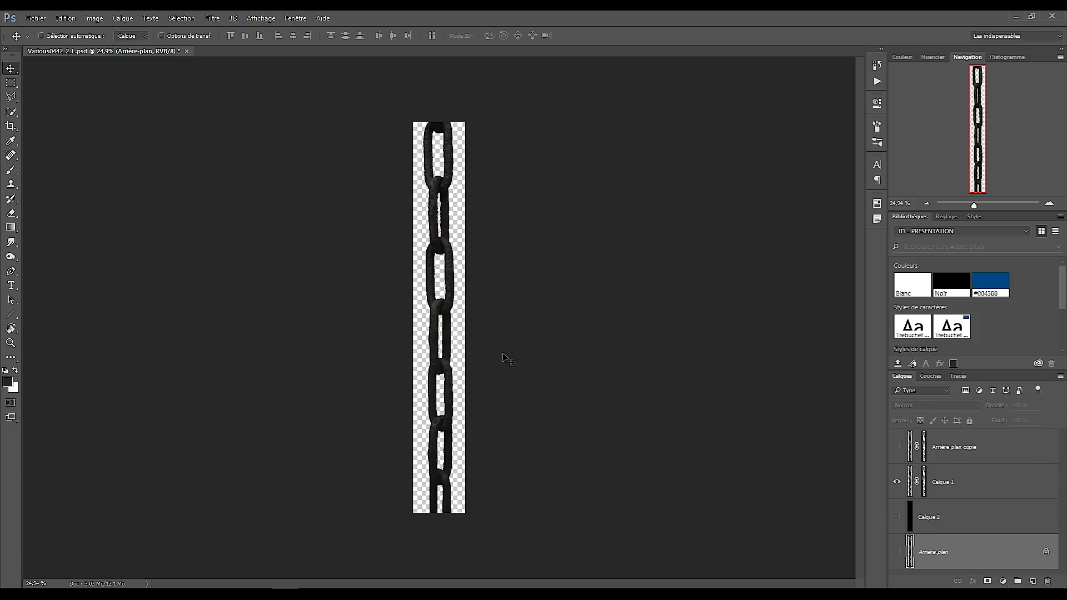
pyautogui.click(922, 487)
pyautogui.press('b')
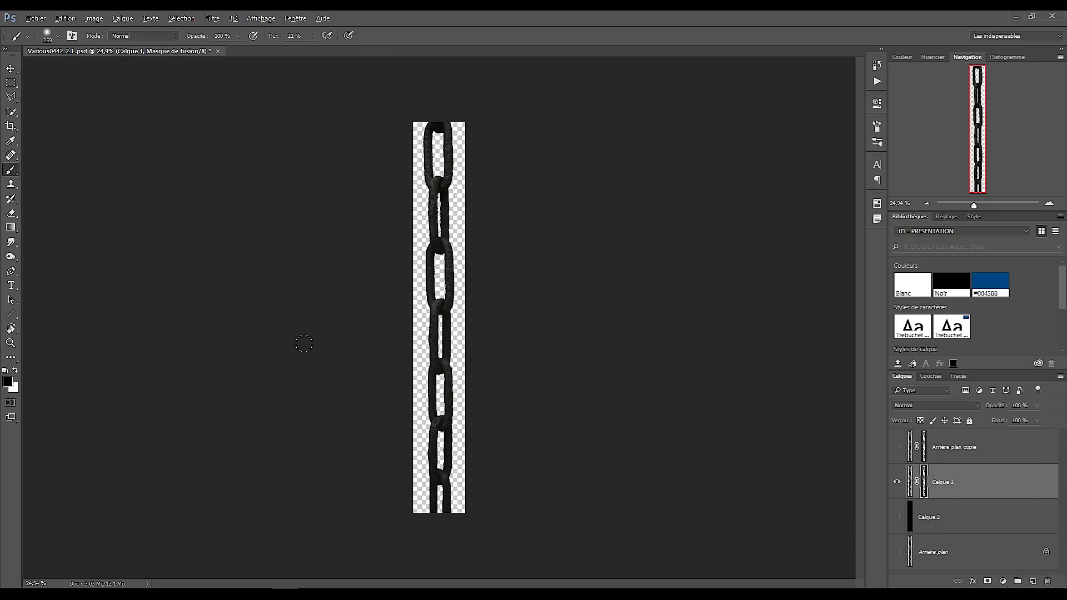
pyautogui.moveTo(447, 228)
pyautogui.mouseDown()
pyautogui.moveTo(427, 237)
pyautogui.moveTo(462, 273)
pyautogui.moveTo(403, 328)
pyautogui.moveTo(428, 471)
pyautogui.moveTo(386, 472)
pyautogui.moveTo(444, 373)
pyautogui.mouseUp()
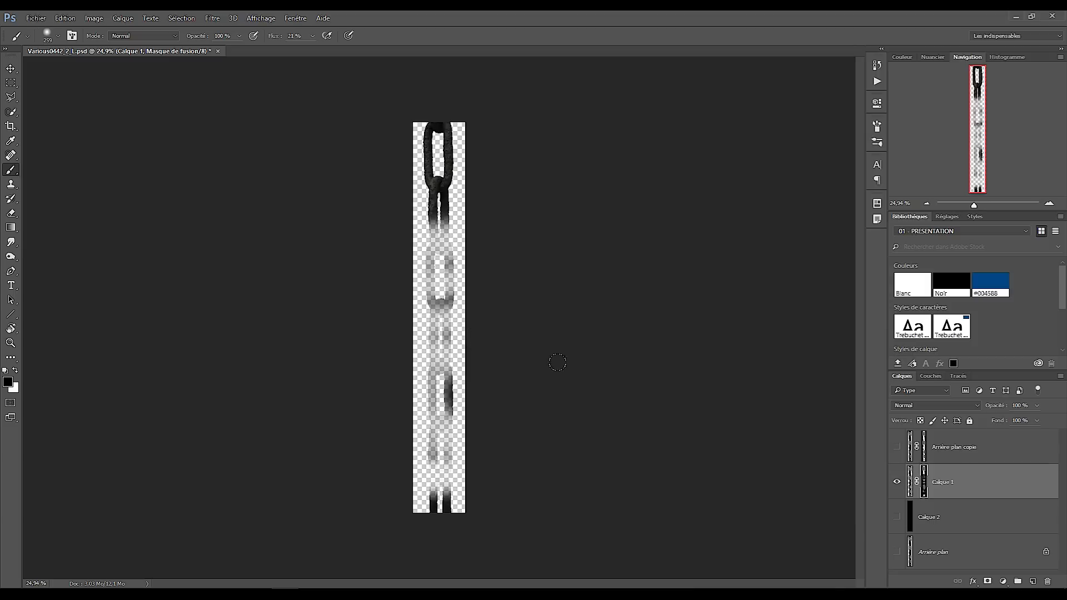
pyautogui.hotkey('ctrl', 's')
# Switch to After Effects, check the replacement options for the Arrière-plan copie footage and view the whole chain in the CHAINE composition
pyautogui.hotkey('alt', 'Tab')
pyautogui.rightClick(49, 256)
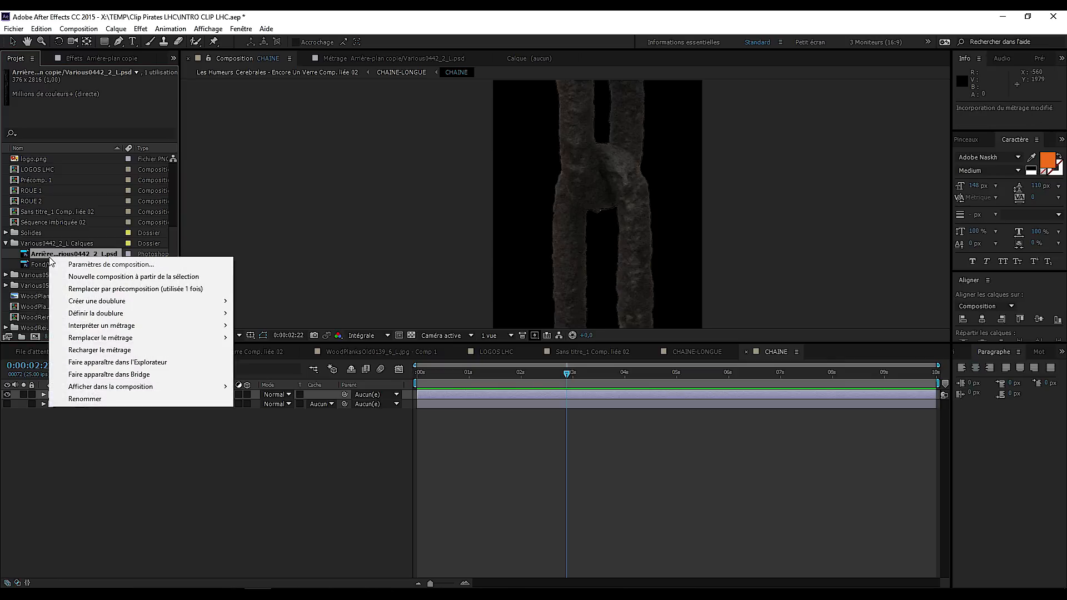
pyautogui.moveTo(139, 341)
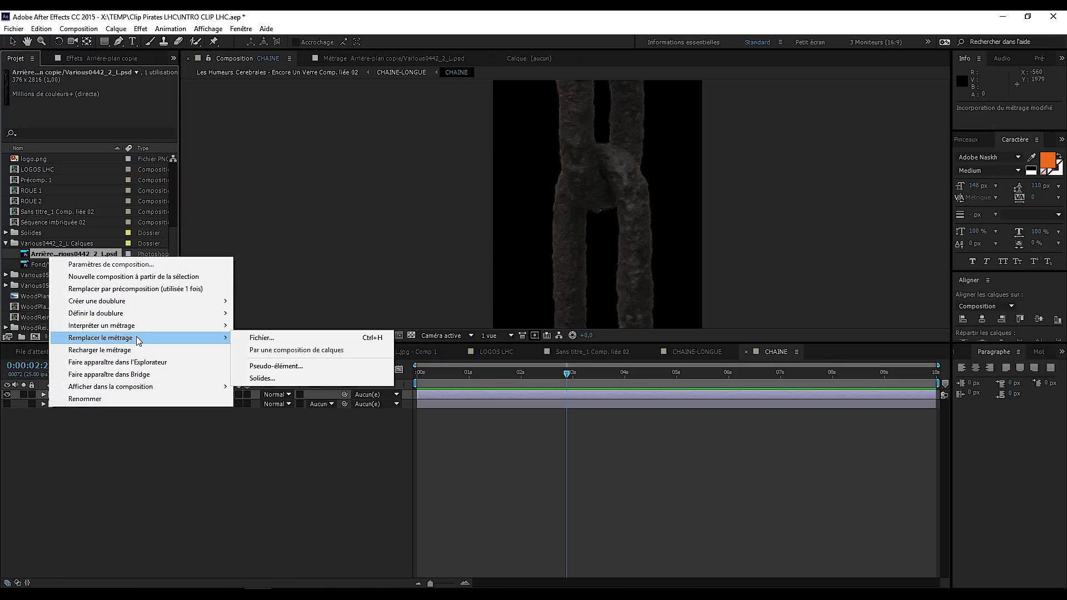
pyautogui.press('Escape')
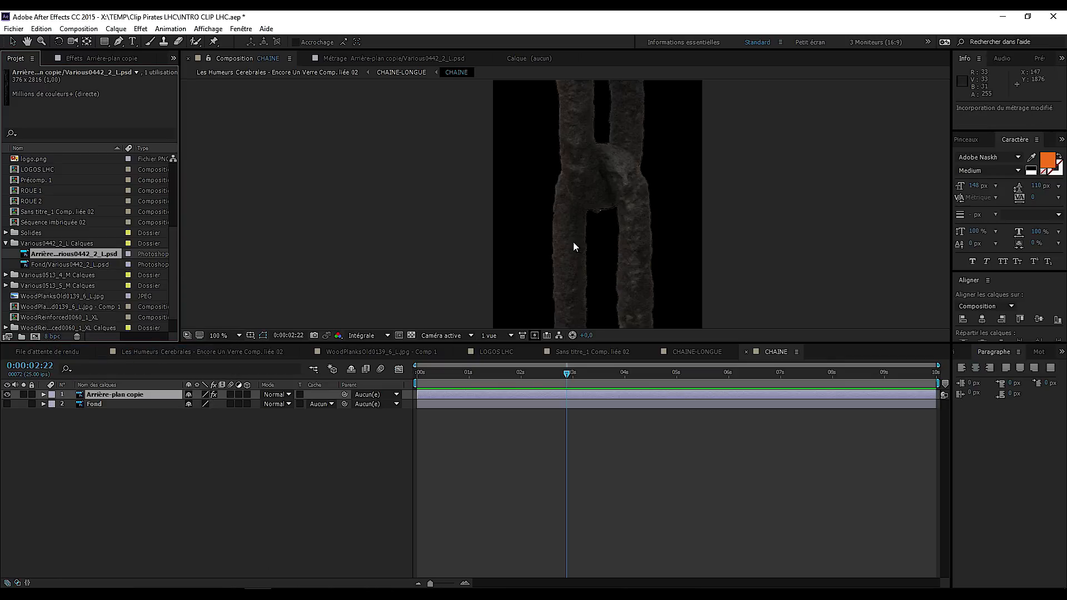
pyautogui.press(',')
pyautogui.press(',')
pyautogui.press(',')
pyautogui.press(',')
pyautogui.press(',')
pyautogui.press(',')
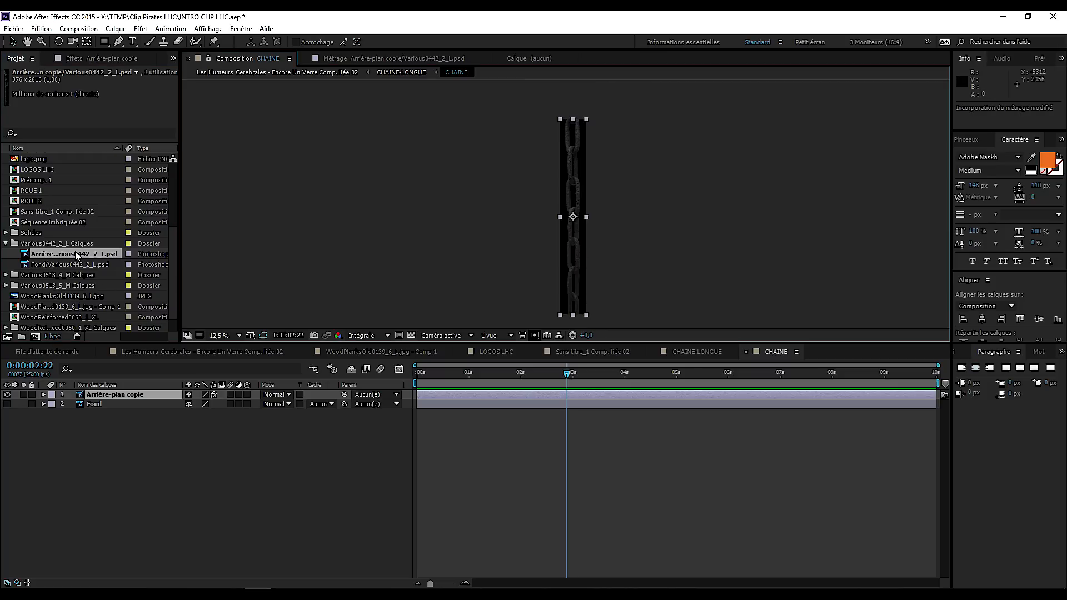
# Bring up the file replacement dialog for the Arrière-plan copie/Various0442_2_L.psd footage and cancel without choosing a file
pyautogui.rightClick(78, 255)
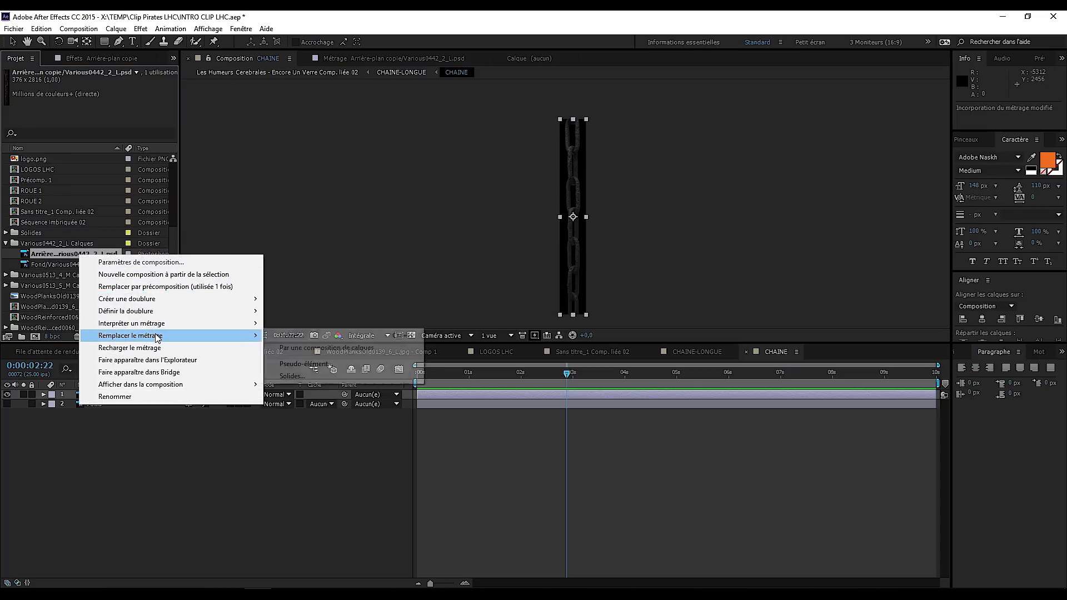
pyautogui.click(310, 335)
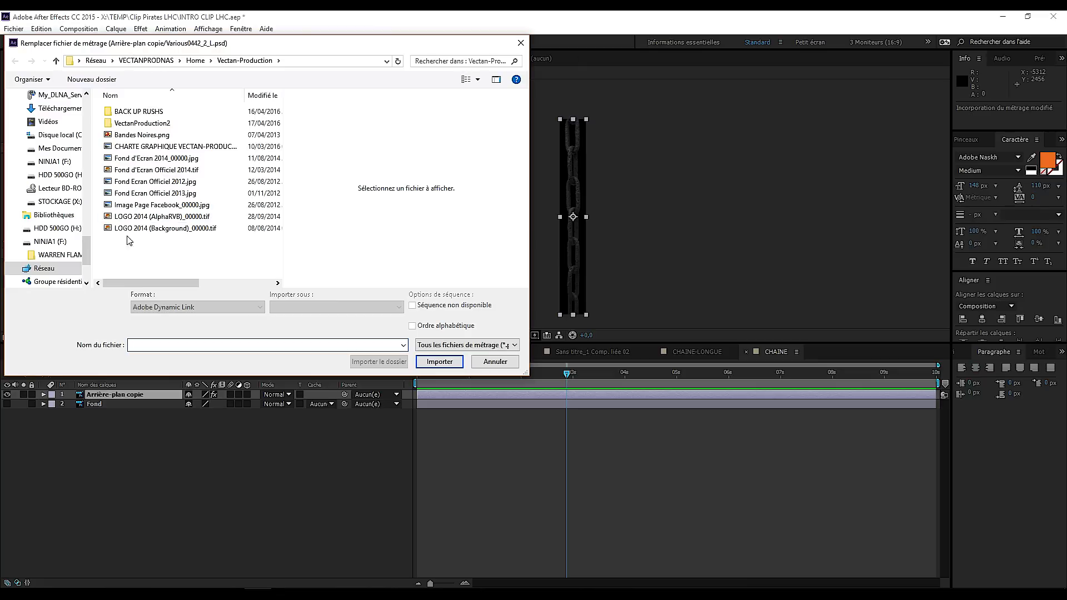
pyautogui.click(496, 362)
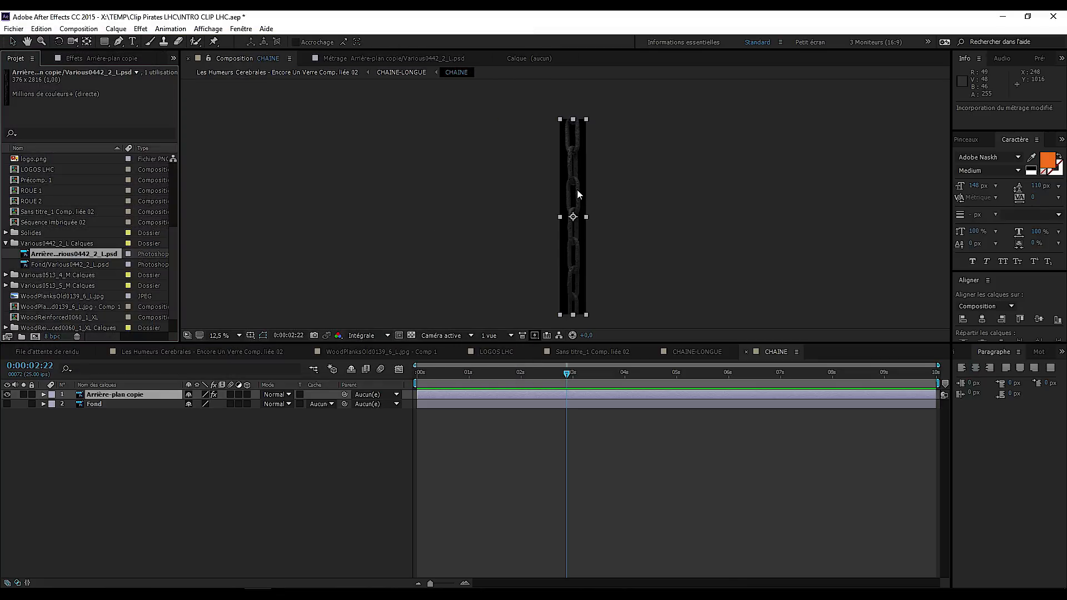
# Switch to Photoshop and undo the brush painting on Calque 1's mask to restore the full chain
pyautogui.scroll(6, 578, 221)
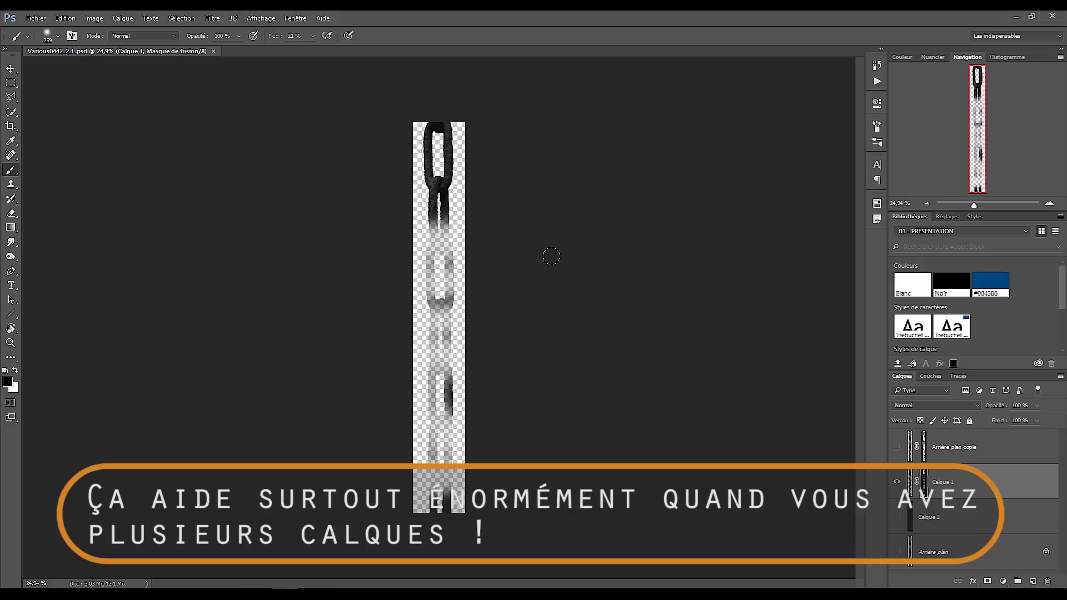
pyautogui.keyDown('shift'); pyautogui.click(921, 483); pyautogui.keyUp('shift')
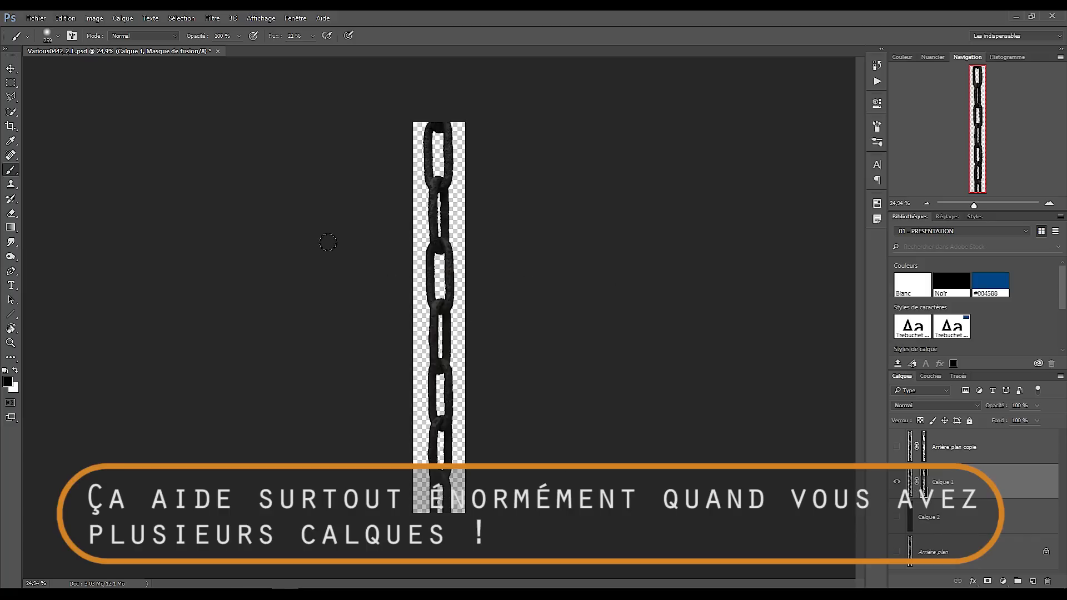